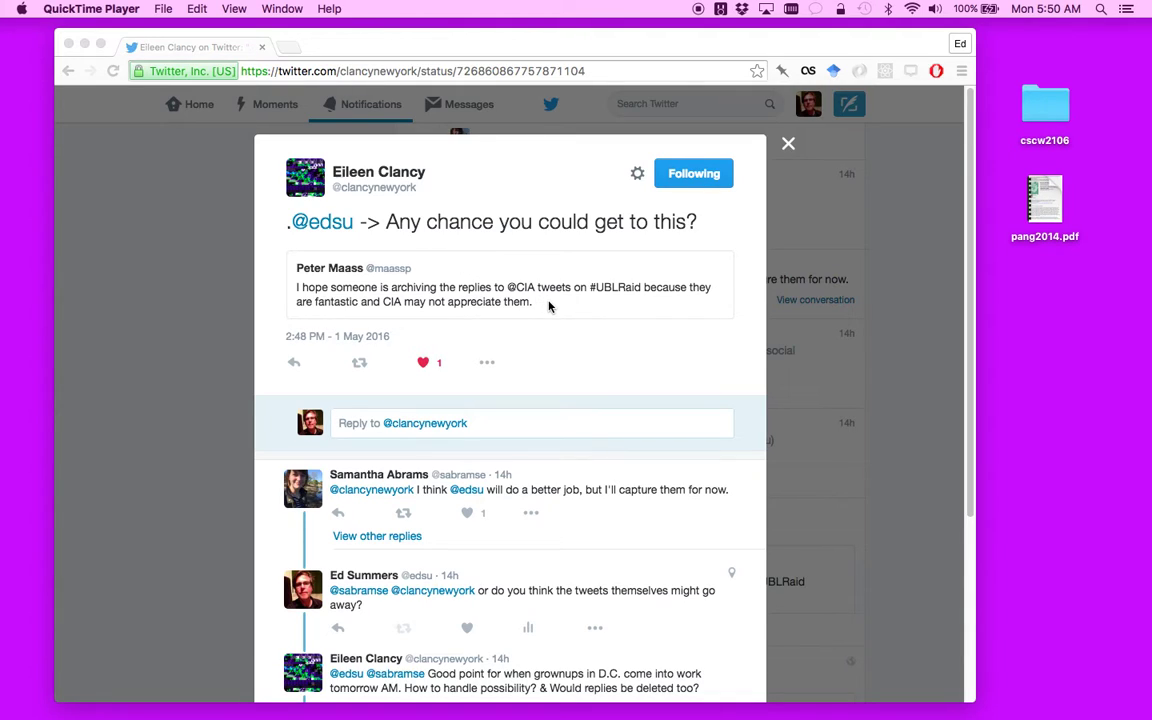
left_click(505, 232)
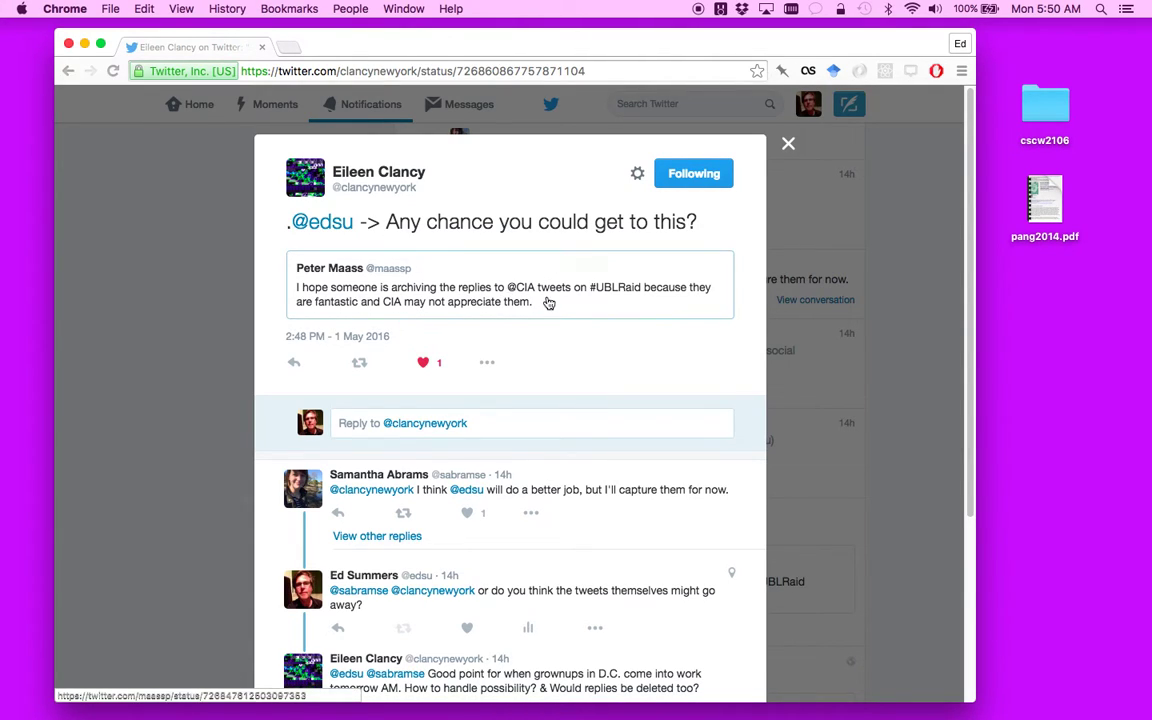
left_click(540, 295)
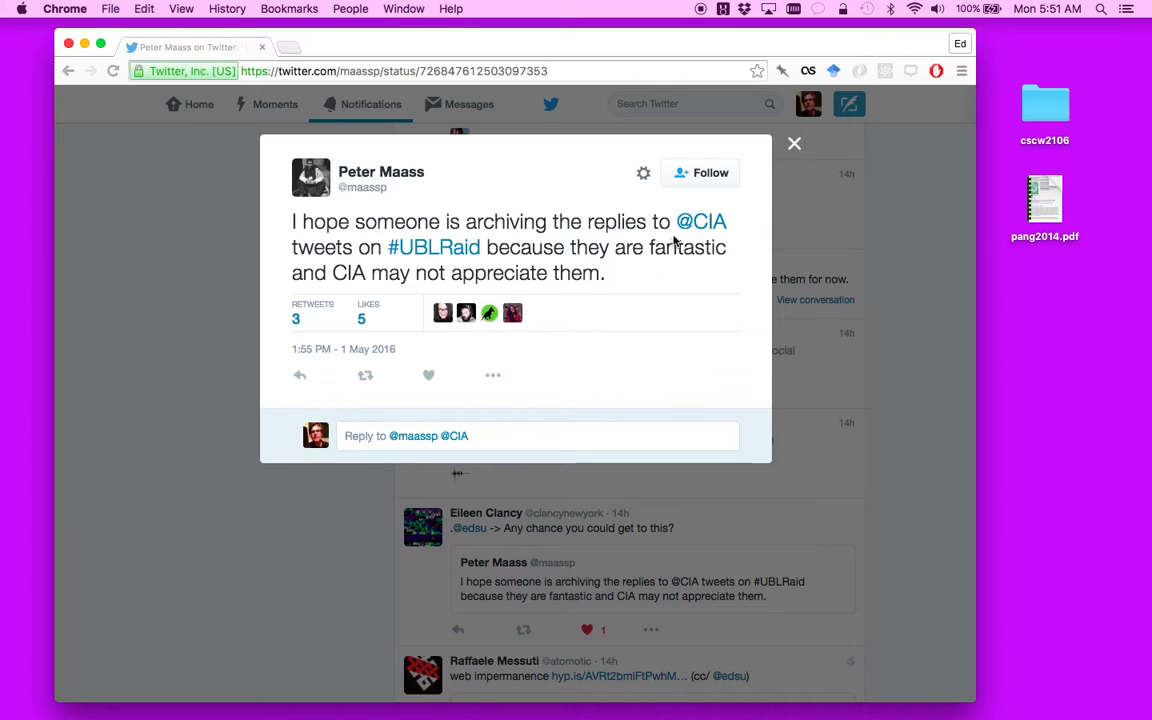
left_click(708, 231)
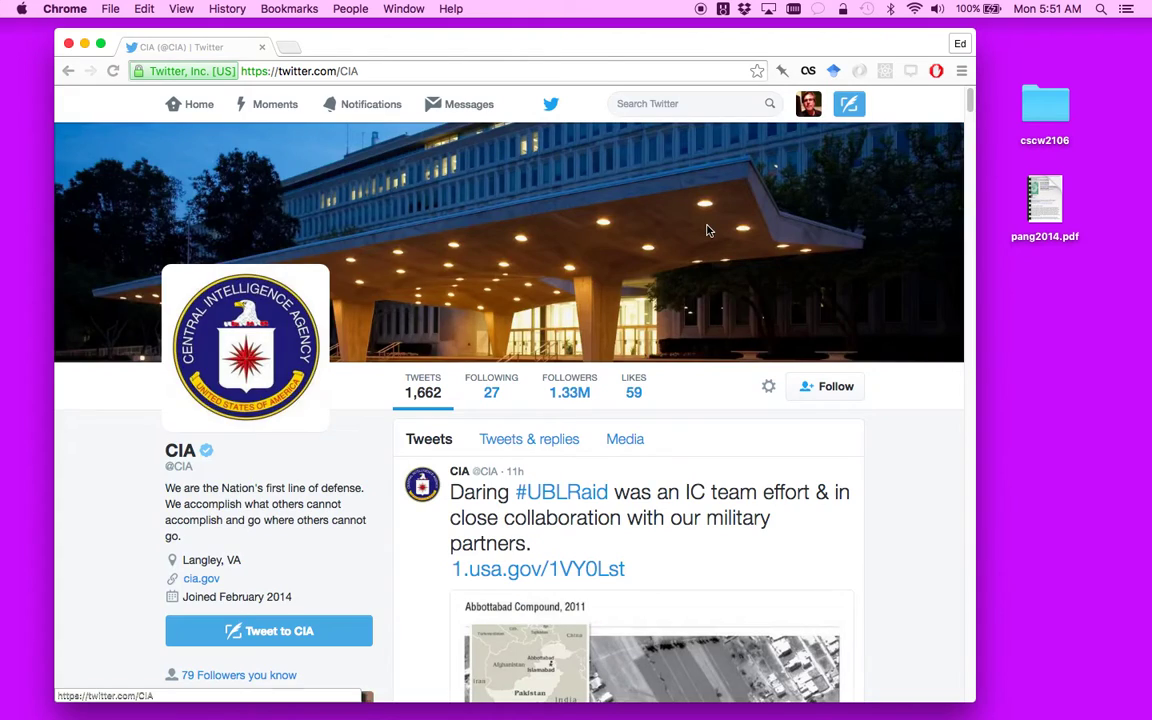
scroll(676, 452, "down", 6)
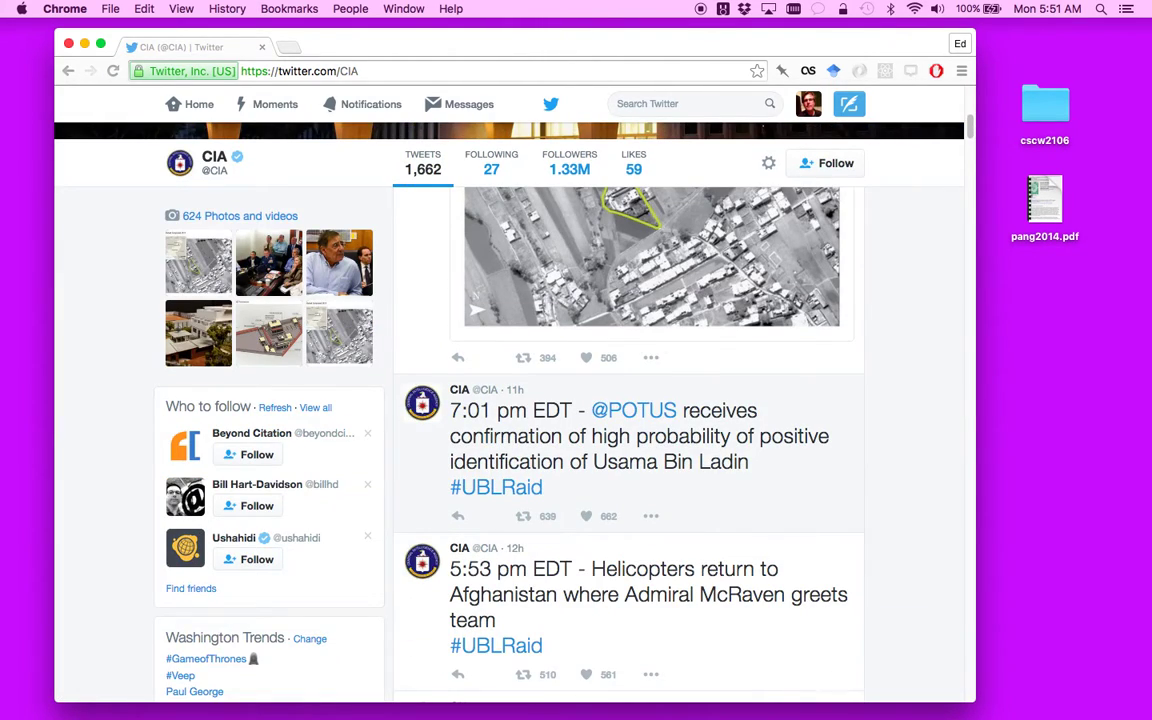
scroll(628, 440, "down", 10)
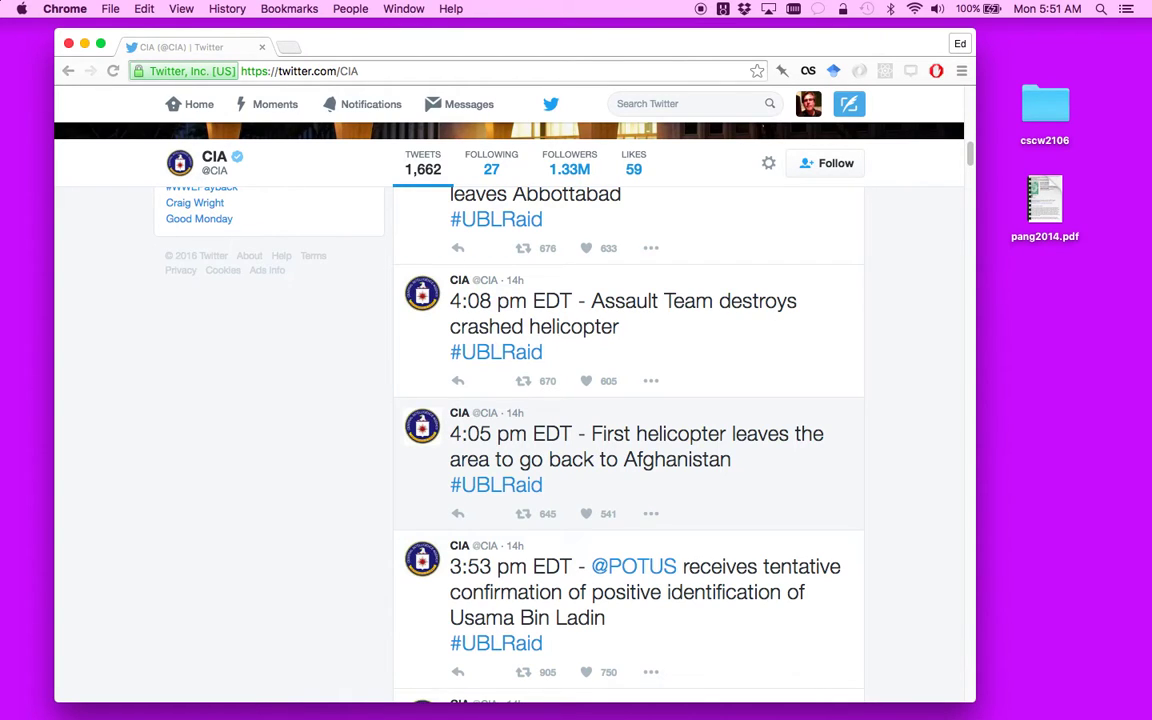
scroll(628, 440, "down", 6)
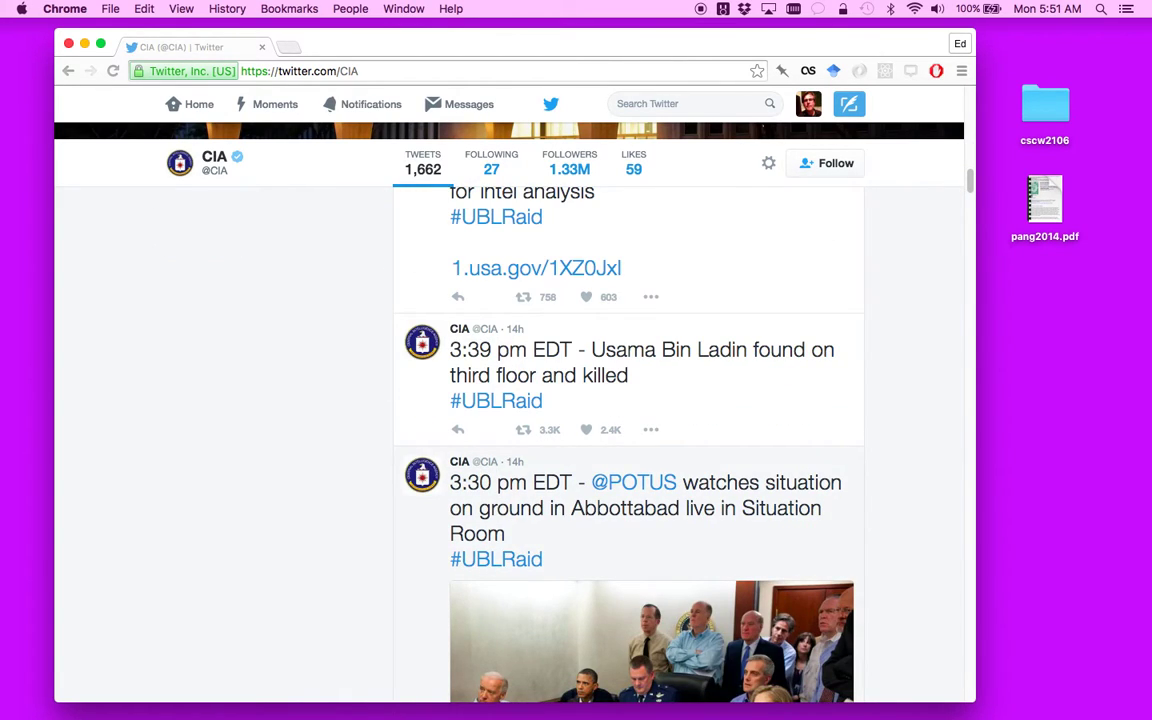
scroll(628, 440, "down", 6)
scroll(628, 440, "down", 6)
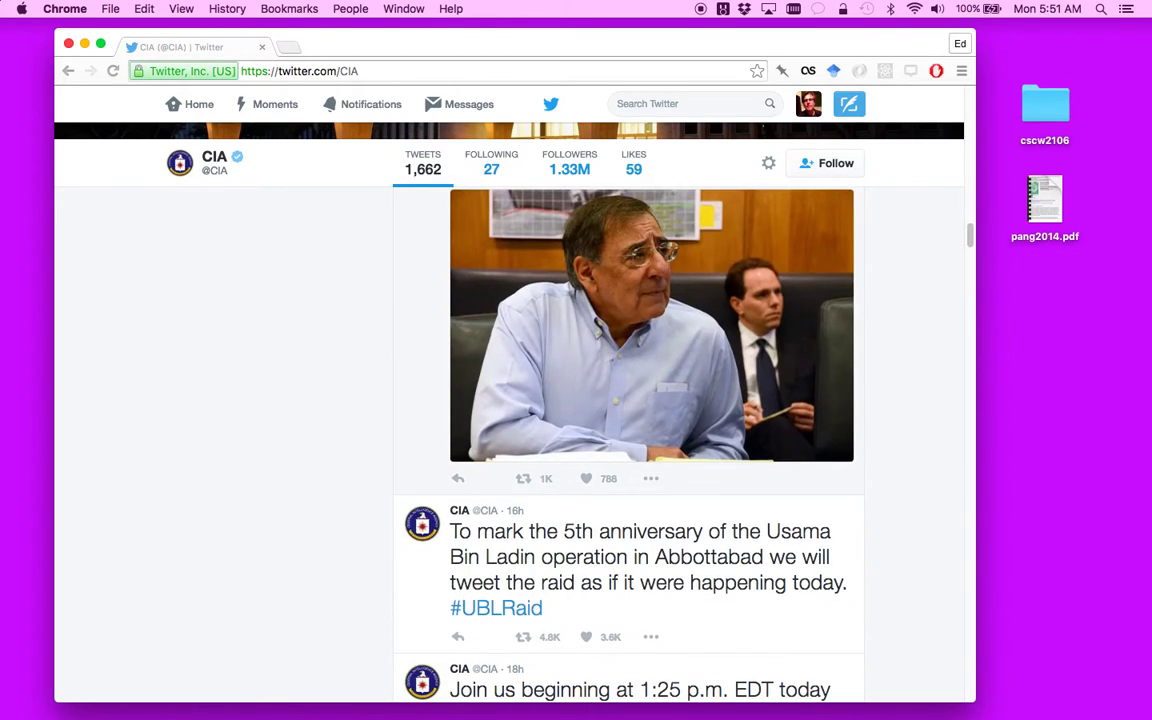
scroll(628, 440, "down", 5)
scroll(628, 440, "up", 11)
scroll(628, 440, "down", 2)
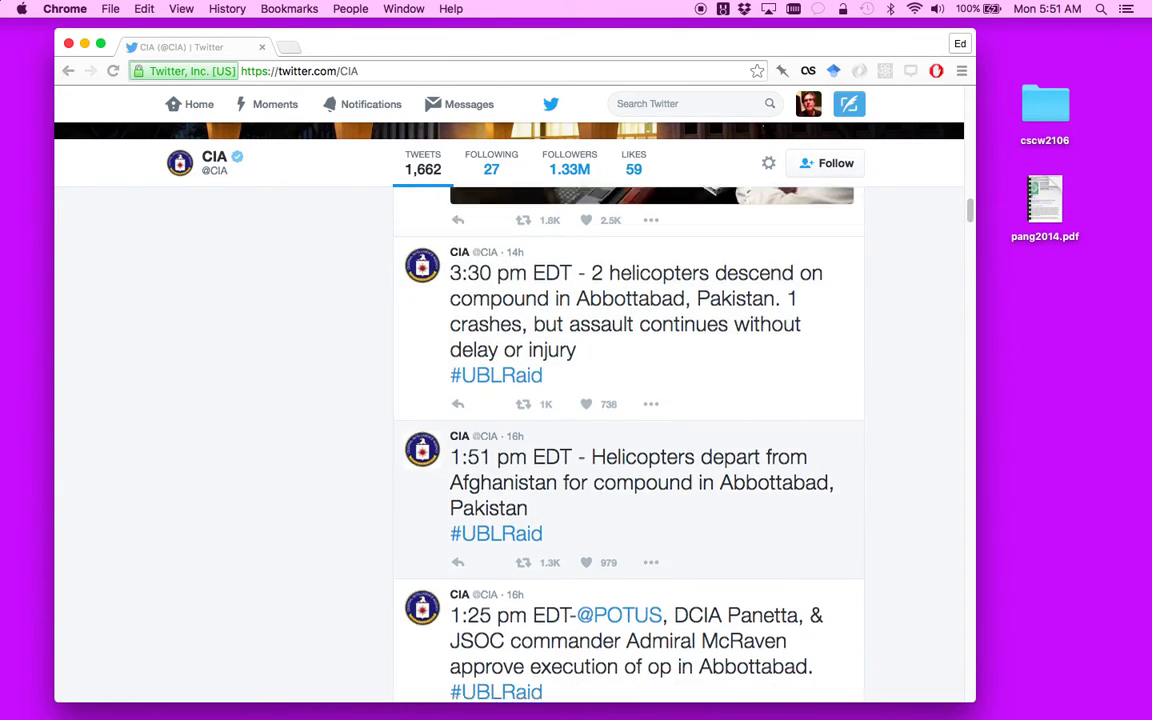
scroll(628, 440, "down", 5)
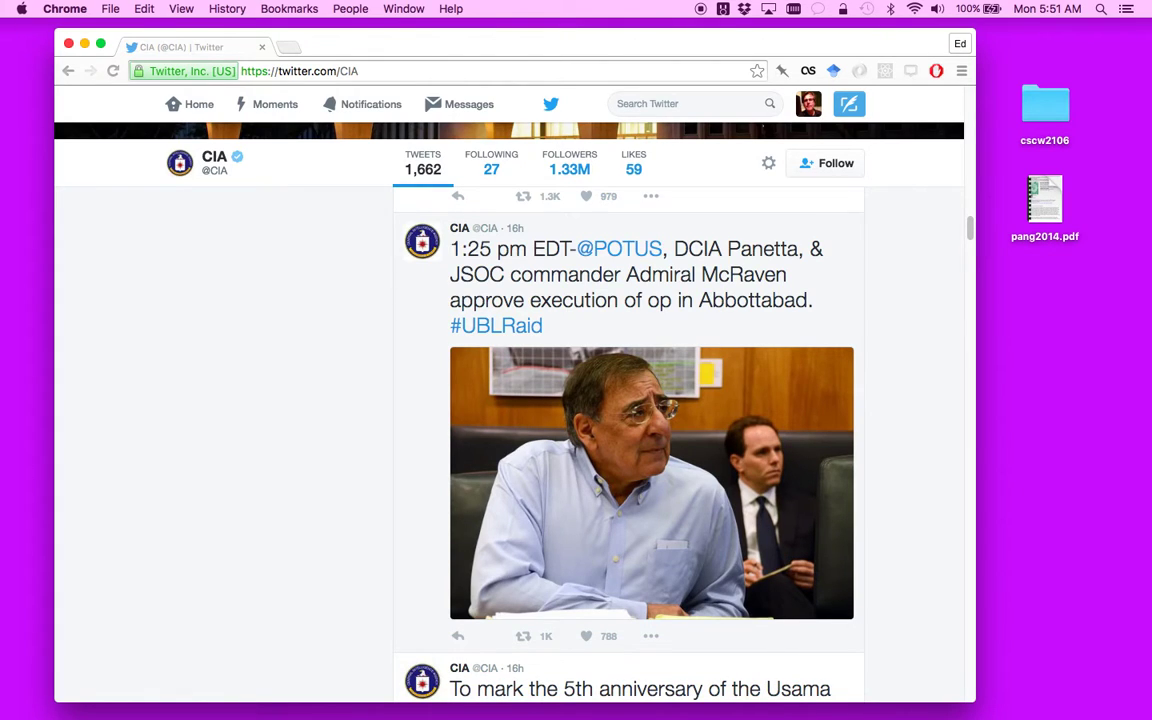
scroll(733, 300, "up", 20)
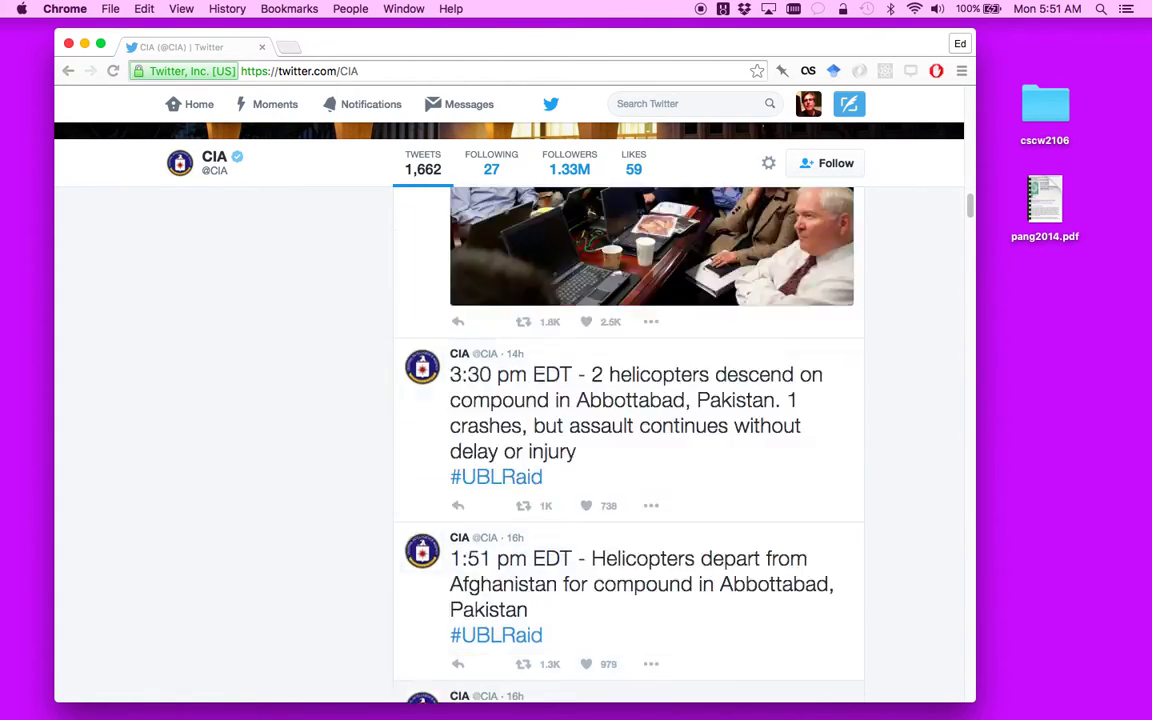
scroll(628, 440, "down", 10)
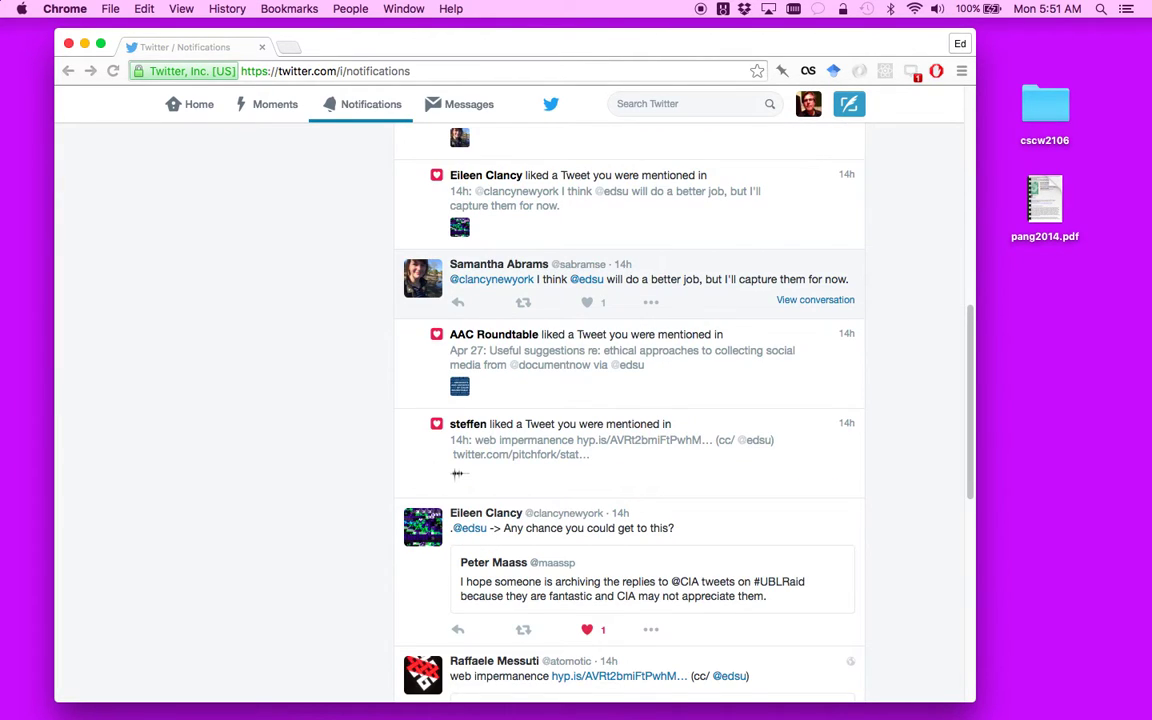
scroll(630, 400, "up", 5)
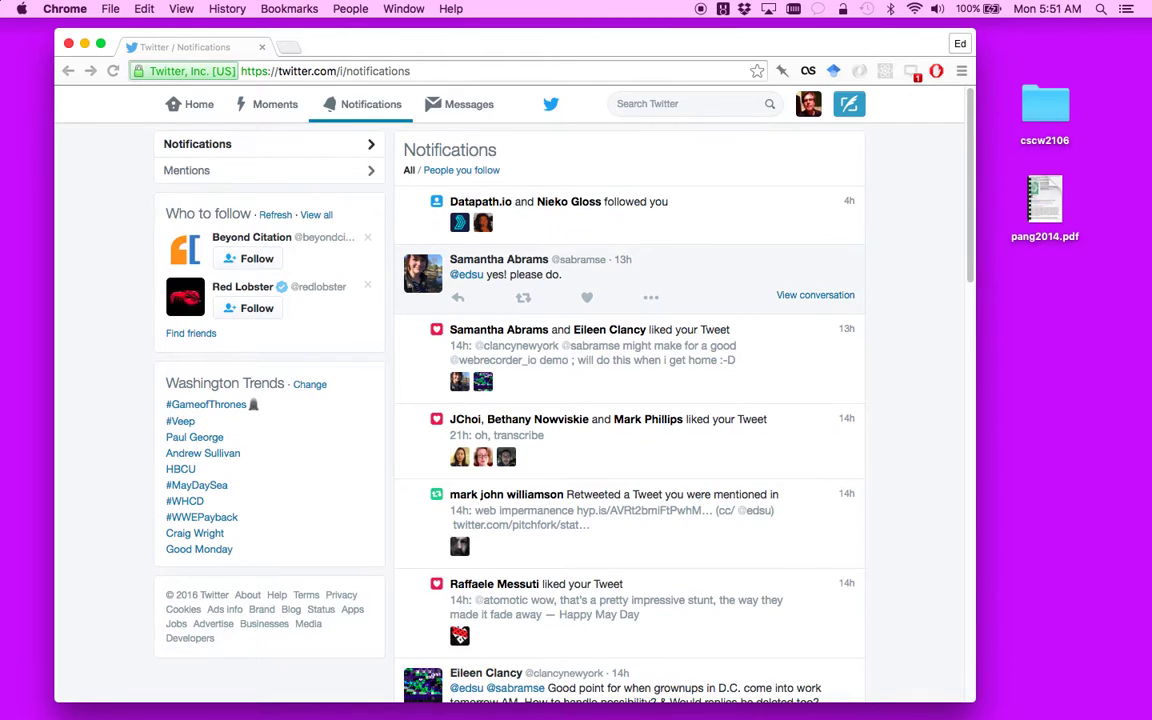
scroll(630, 400, "down", 5)
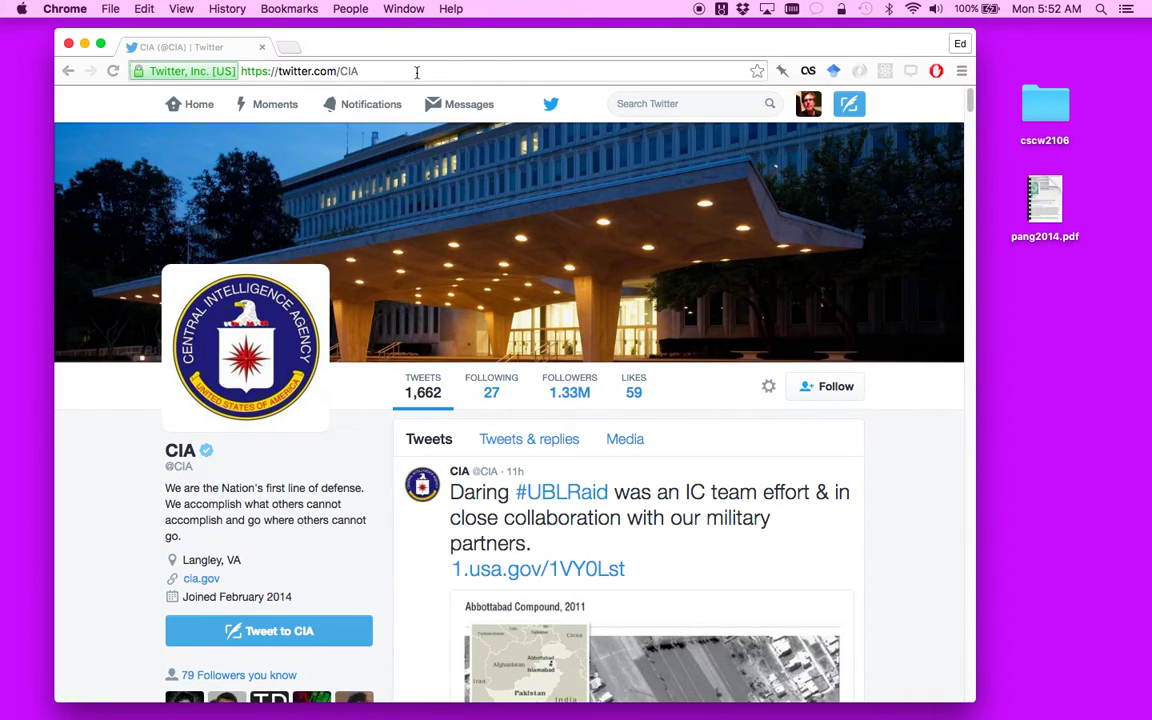
Copy the twitter.com/CIA address and open Webrecorder in a new tab.
left_click(417, 72)
key("super+c")
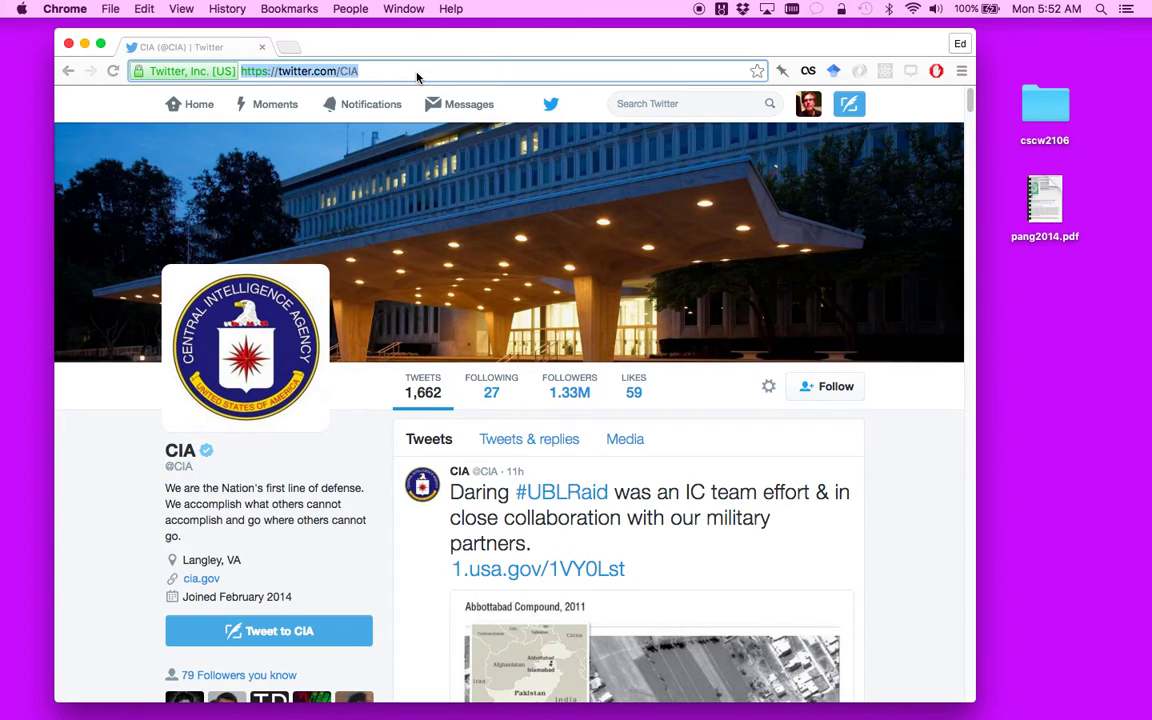
key("super+t")
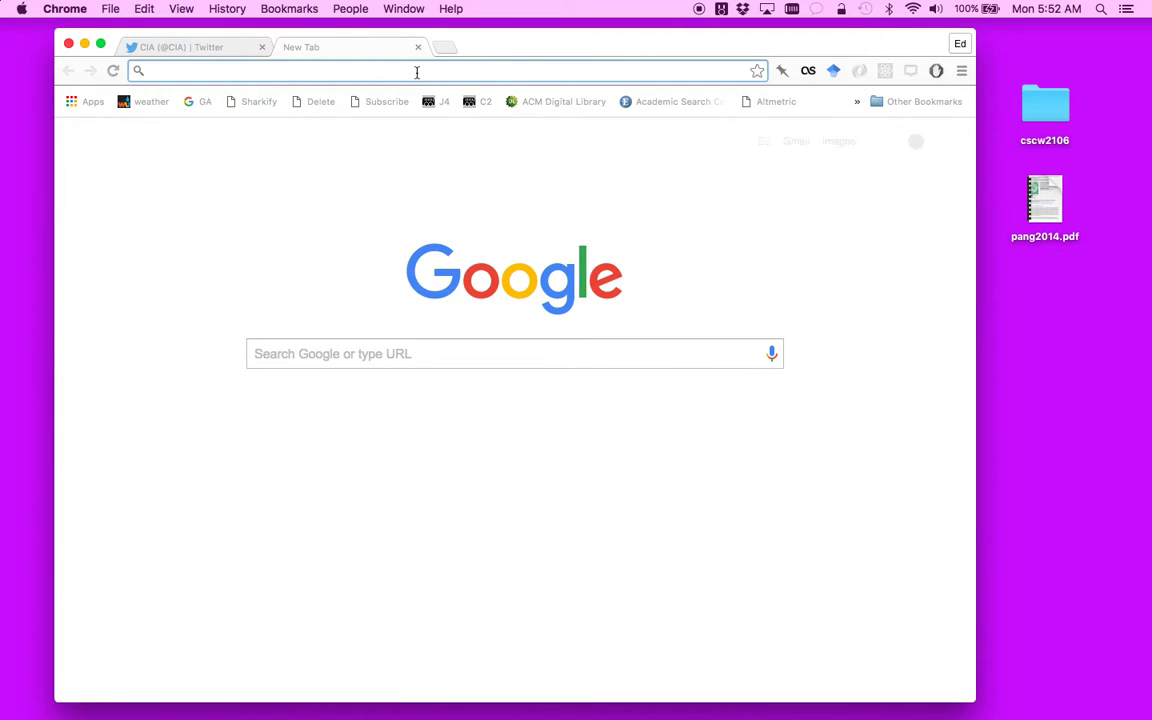
type("webr")
key("Return")
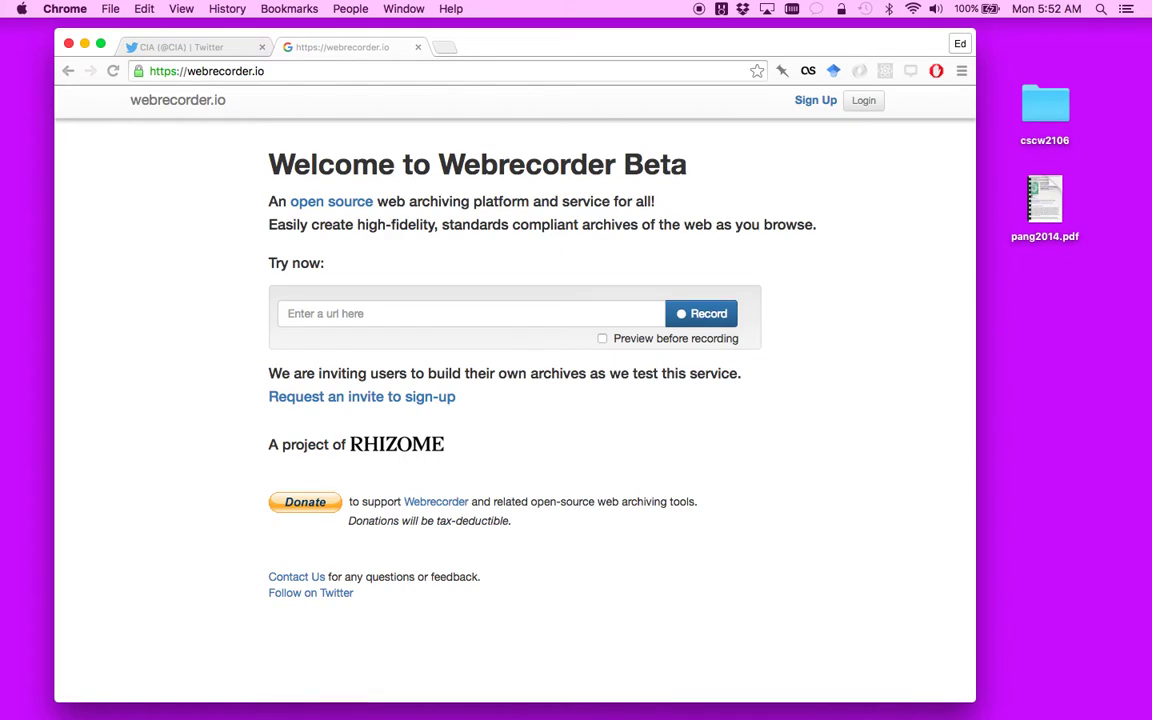
left_click(351, 313)
key("super+v")
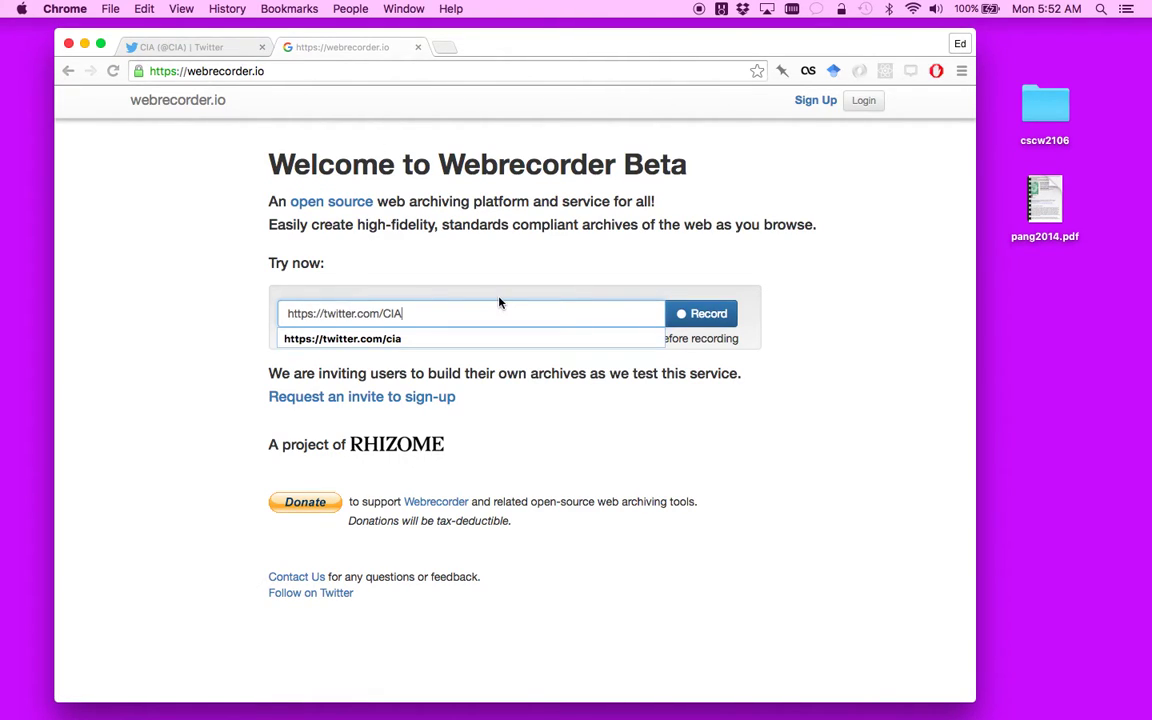
left_click(548, 252)
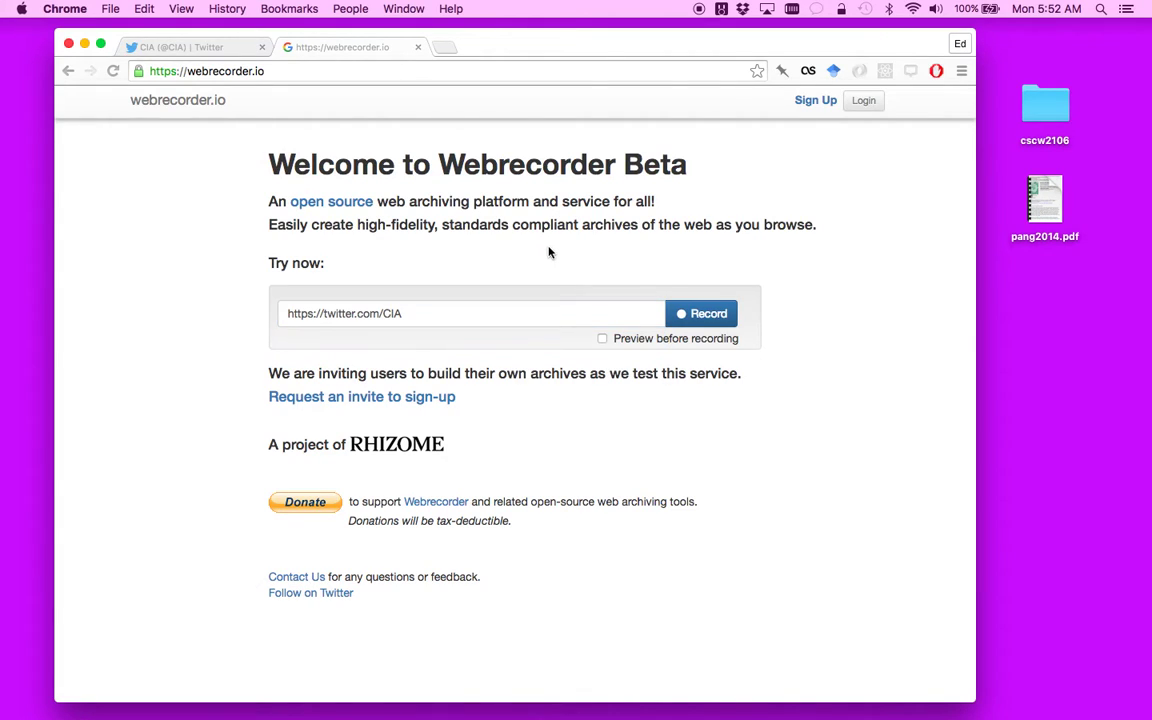
Record twitter.com/CIA, scrolling its timeline back to the Mar 30 tweets until the collection reaches 2.49 MB.
left_click(707, 316)
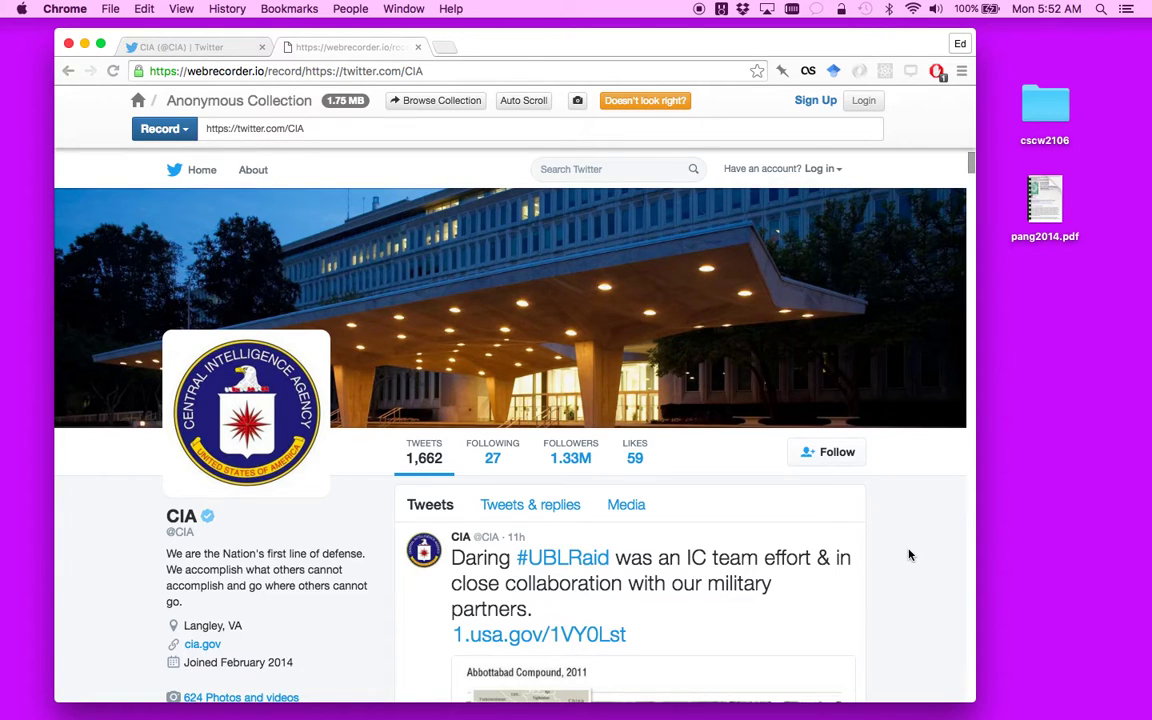
scroll(909, 555, "down", 10)
scroll(630, 445, "down", 20)
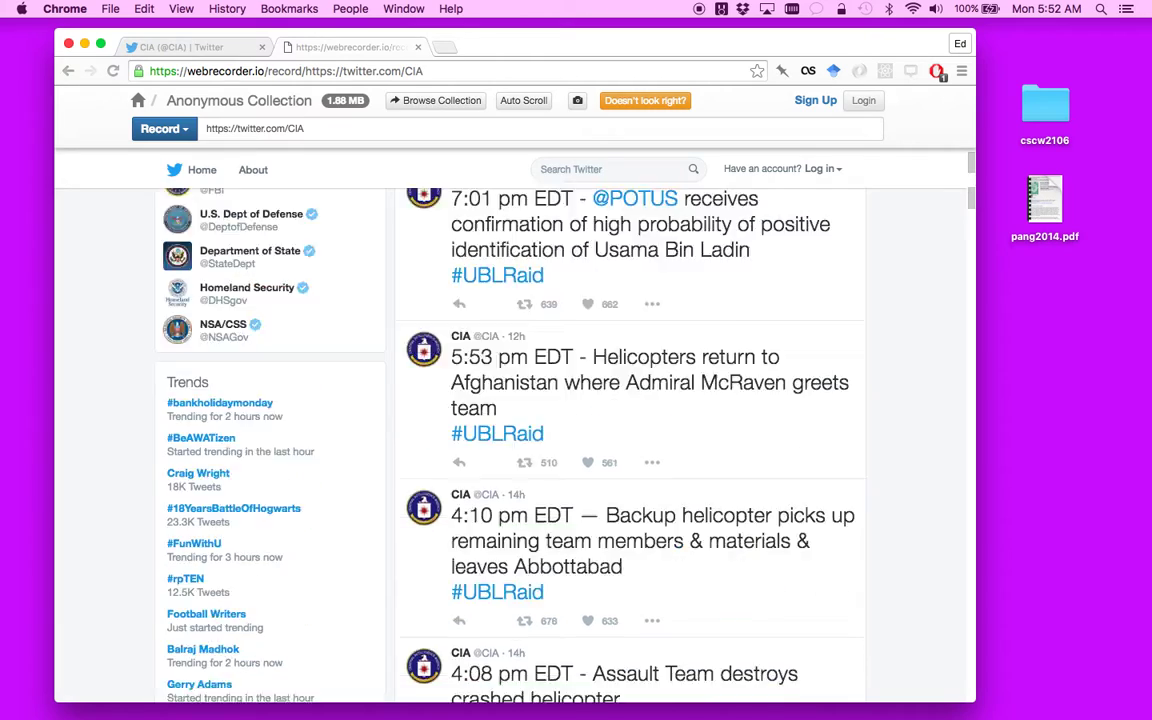
scroll(630, 445, "down", 20)
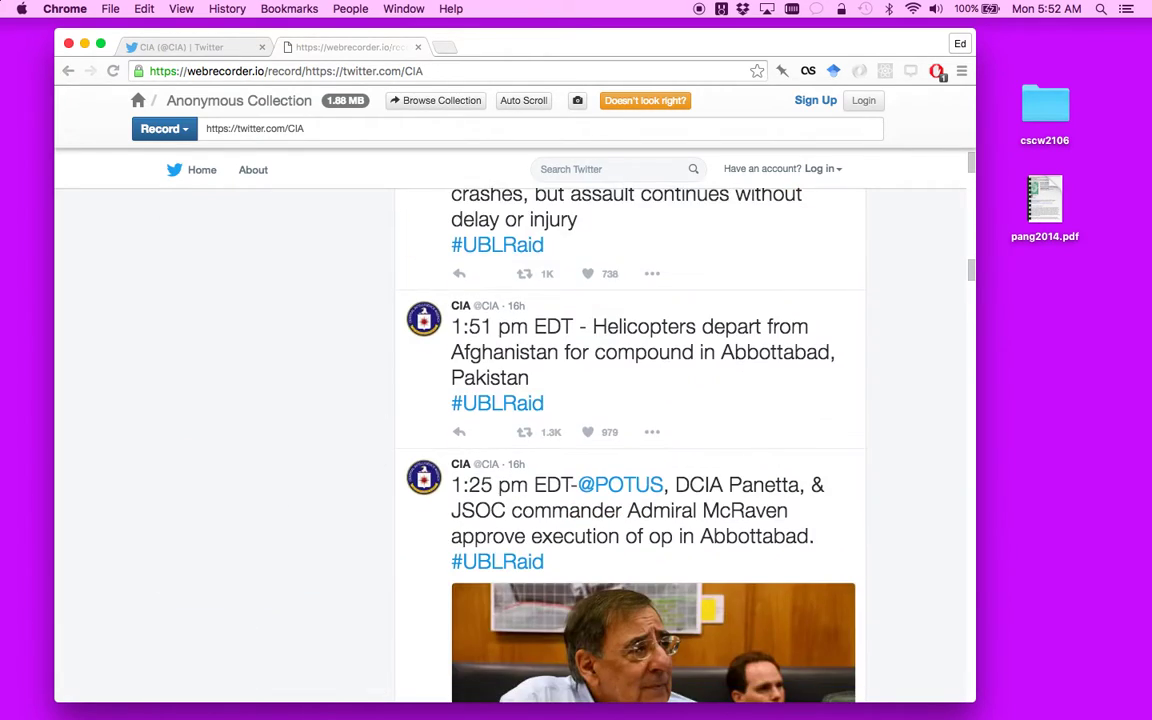
scroll(630, 445, "down", 20)
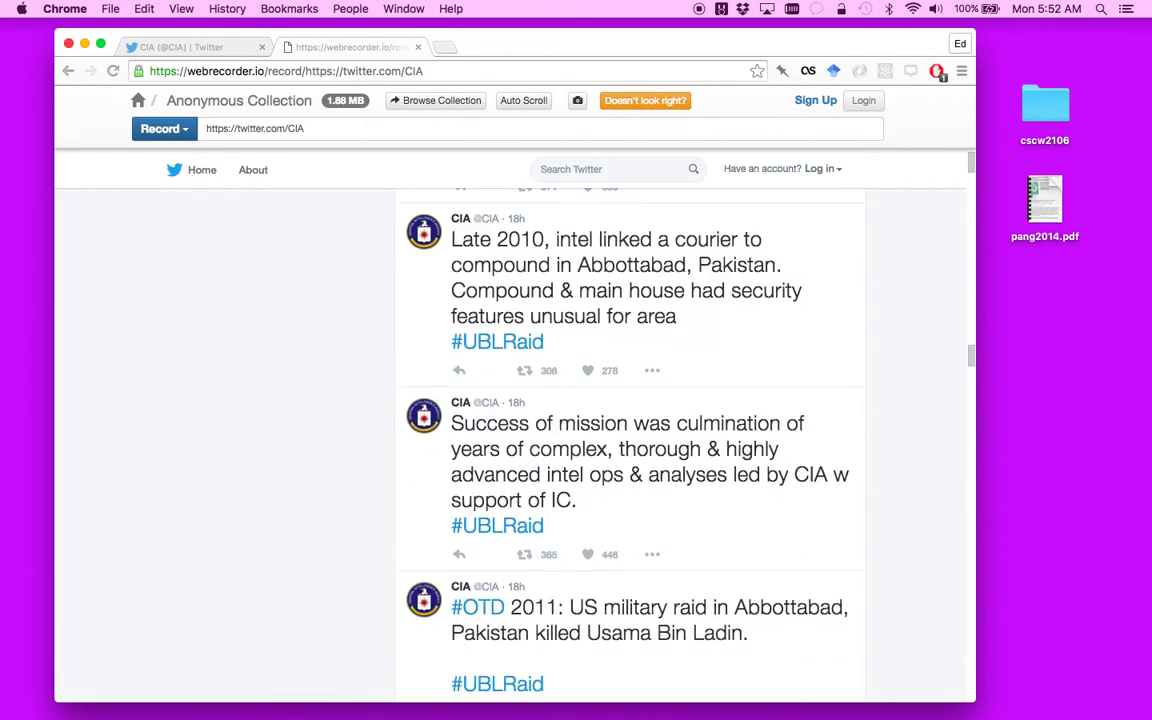
scroll(630, 445, "down", 20)
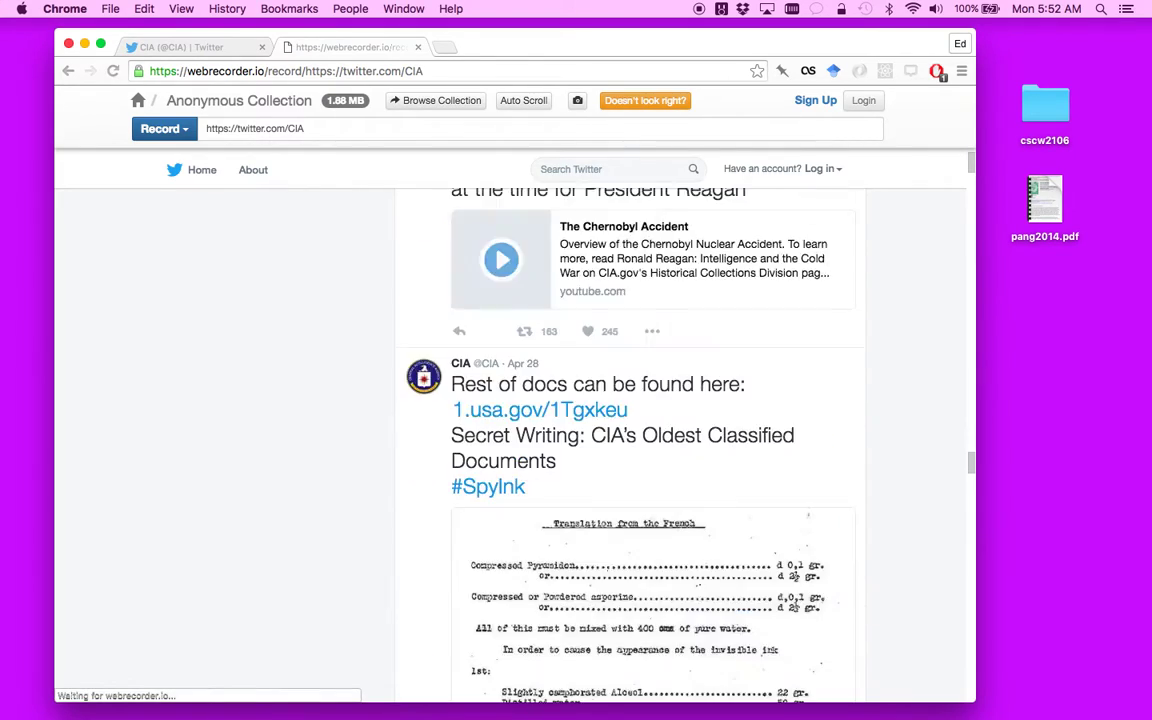
scroll(630, 445, "down", 20)
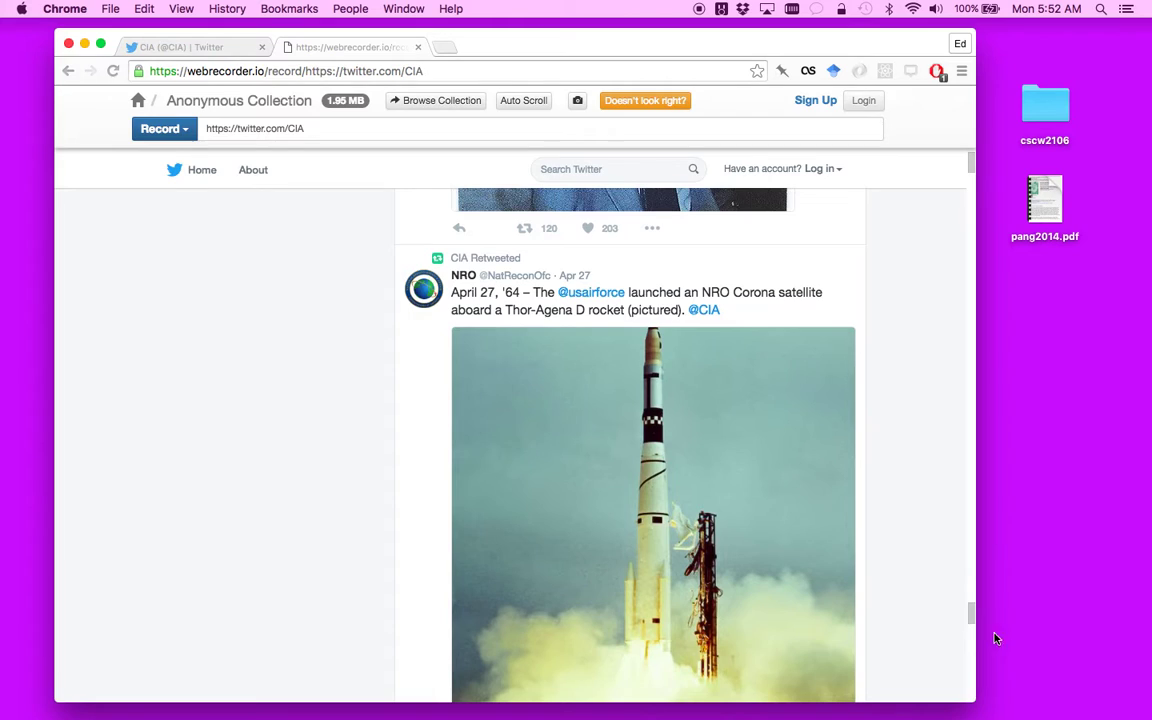
scroll(880, 570, "down", 20)
scroll(945, 643, "down", 15)
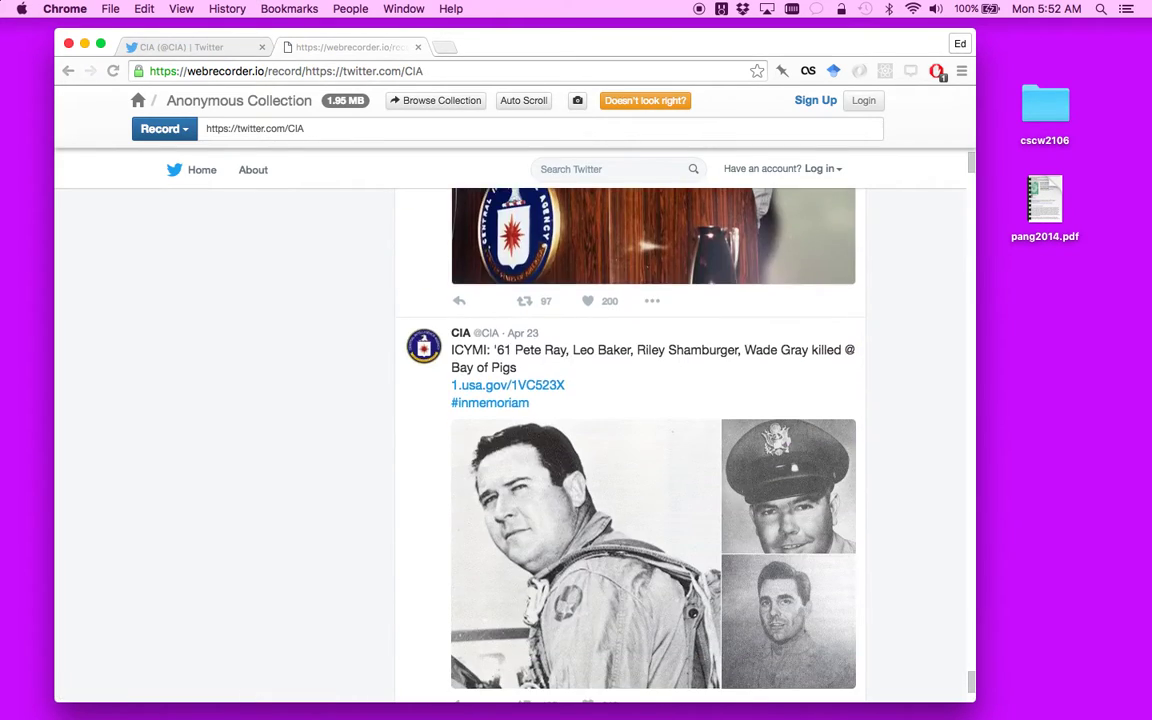
scroll(803, 692, "down", 20)
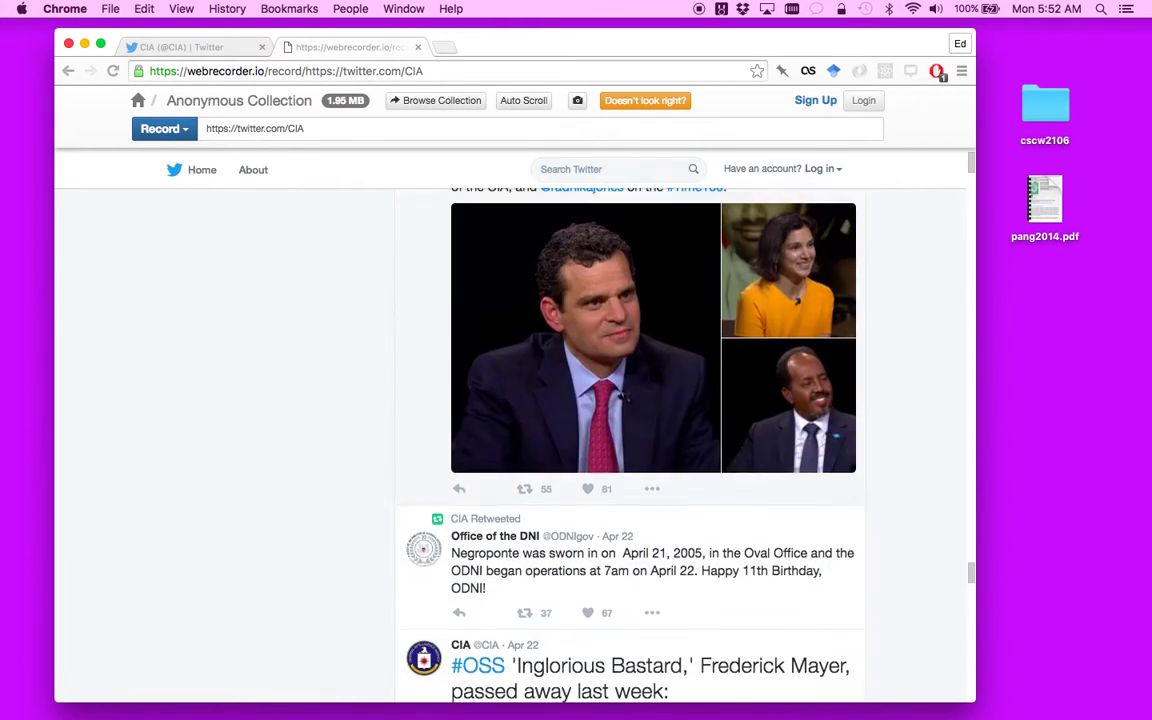
scroll(630, 440, "down", 20)
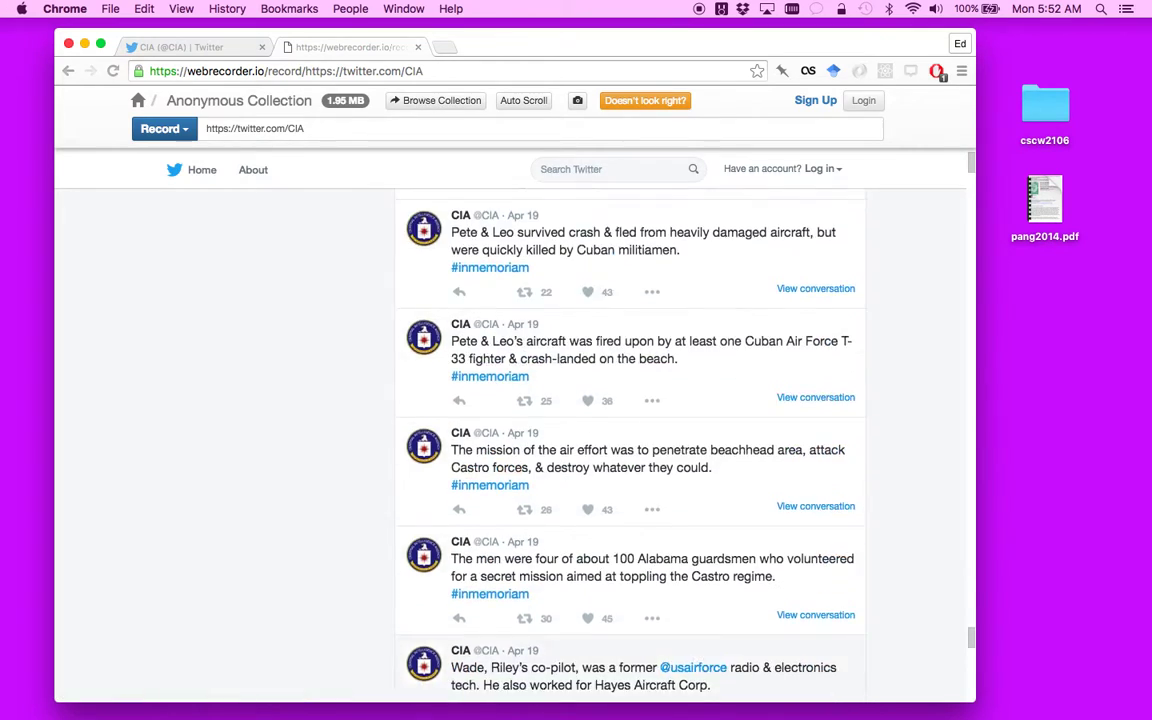
scroll(630, 440, "down", 20)
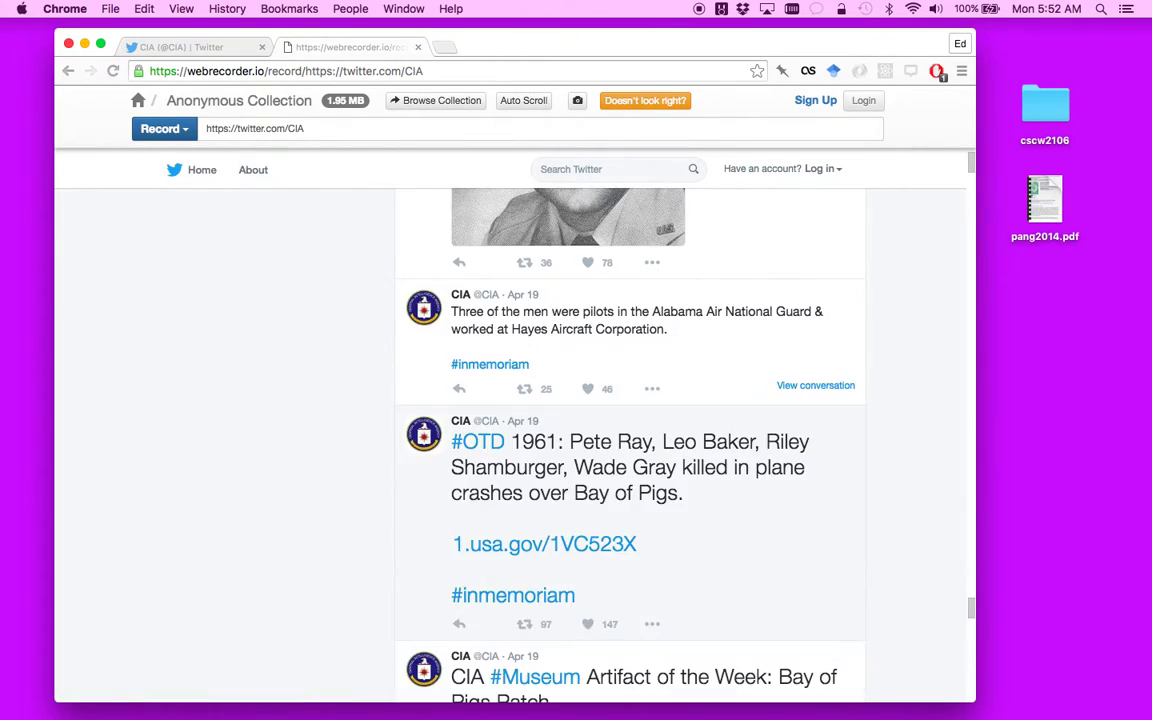
scroll(630, 440, "down", 20)
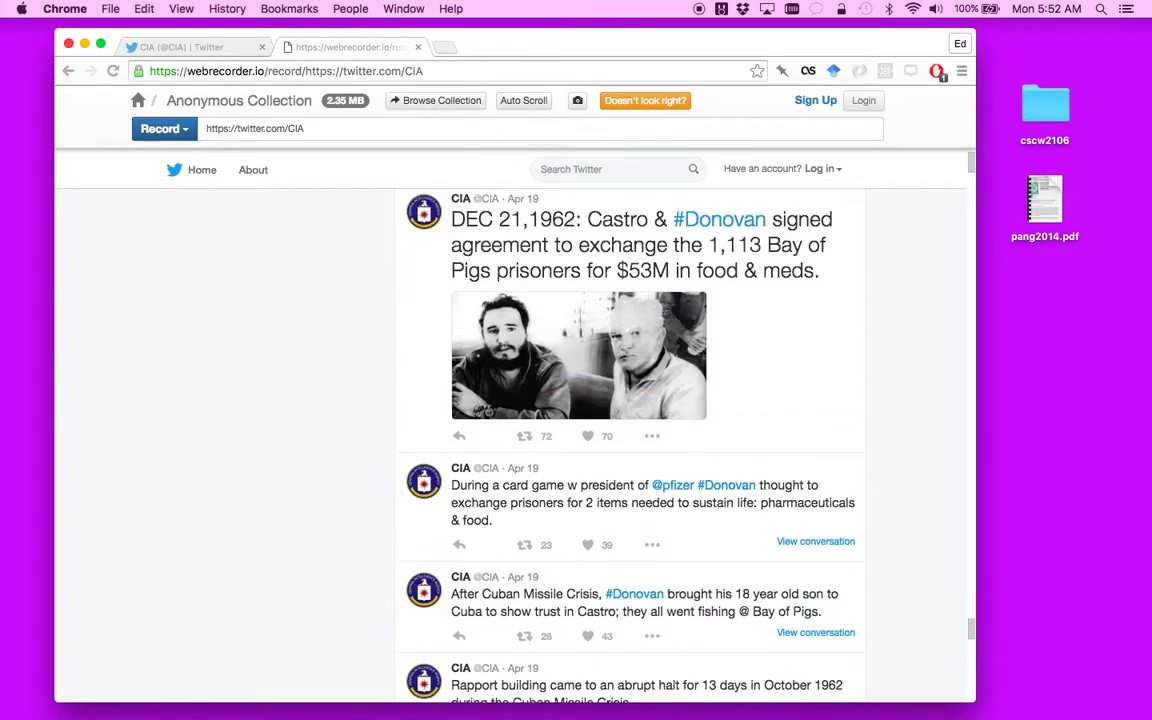
scroll(630, 440, "down", 15)
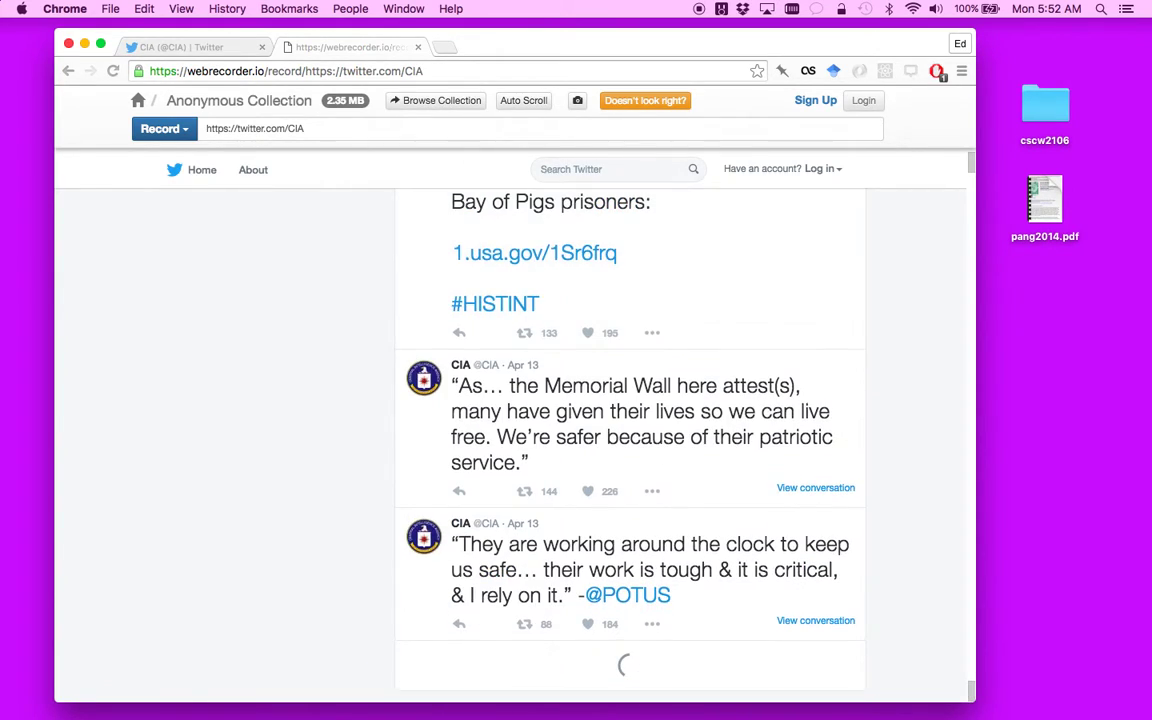
scroll(630, 440, "down", 20)
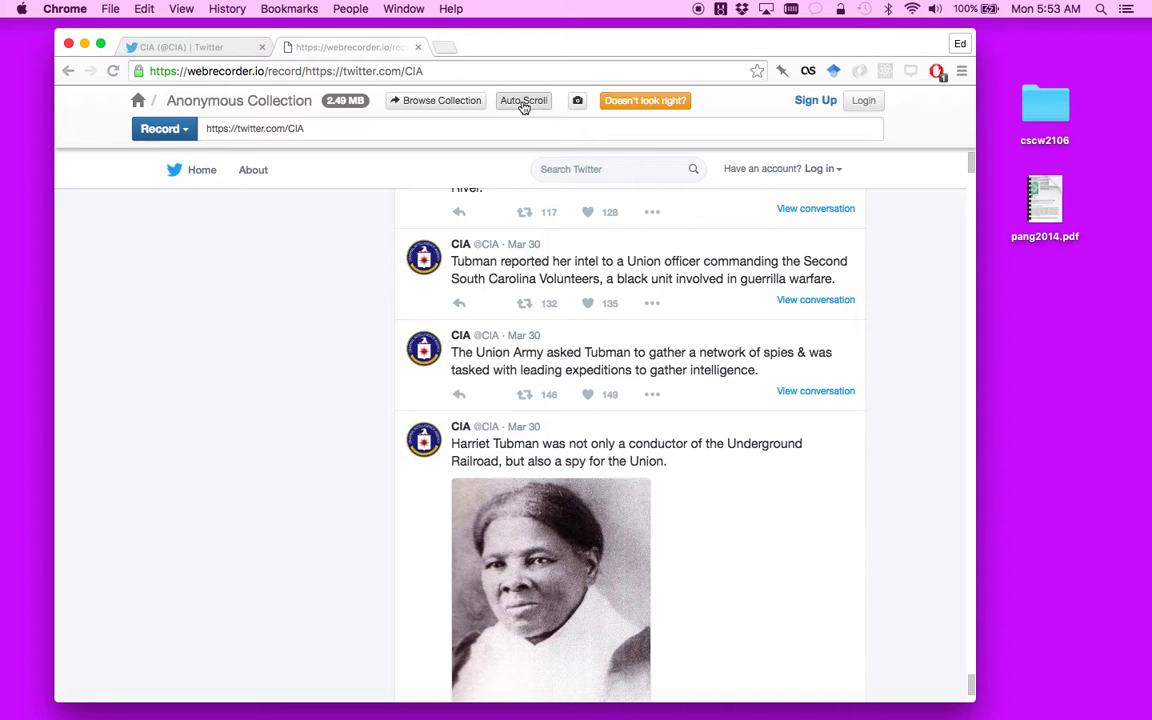
left_click(523, 104)
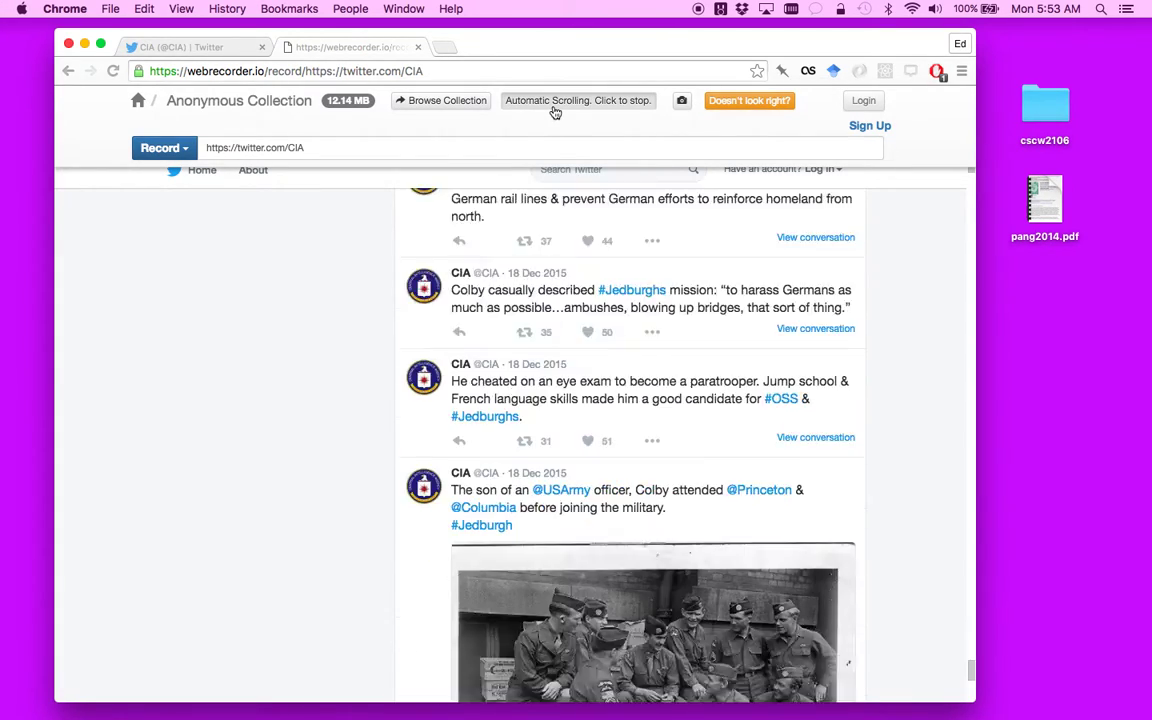
left_click(554, 104)
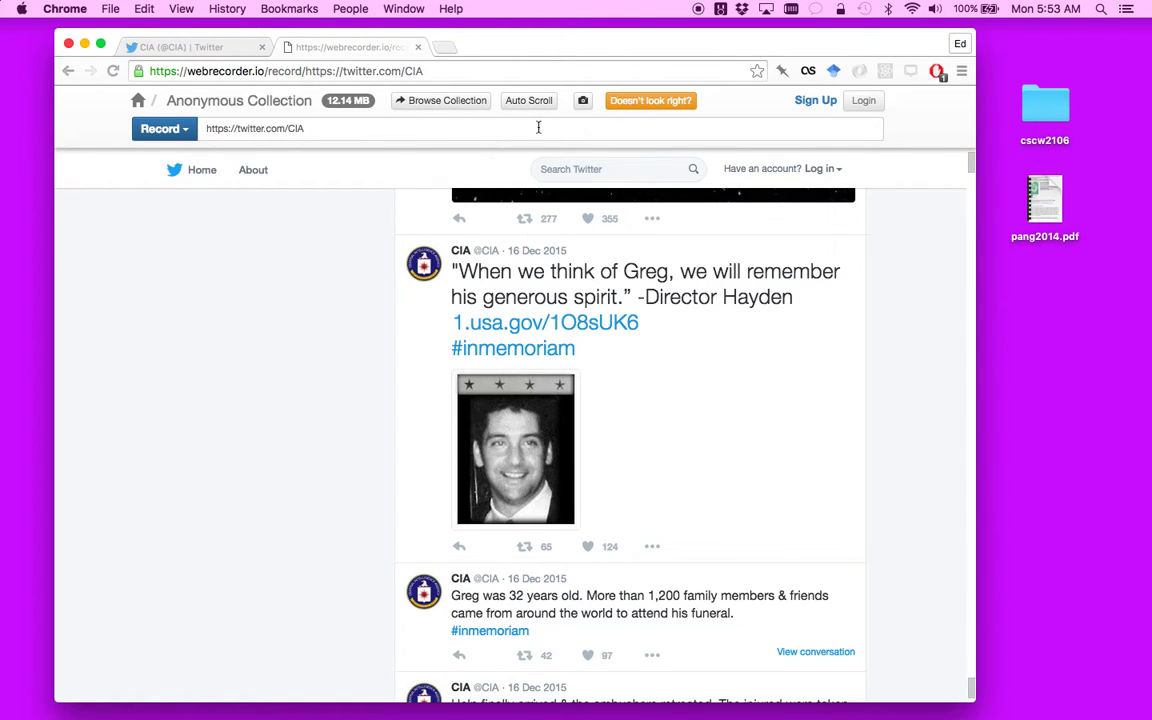
Download the collection's 12.14 MB WARC from the Storage tab and drag the .warc.gz to the desktop.
left_click(450, 101)
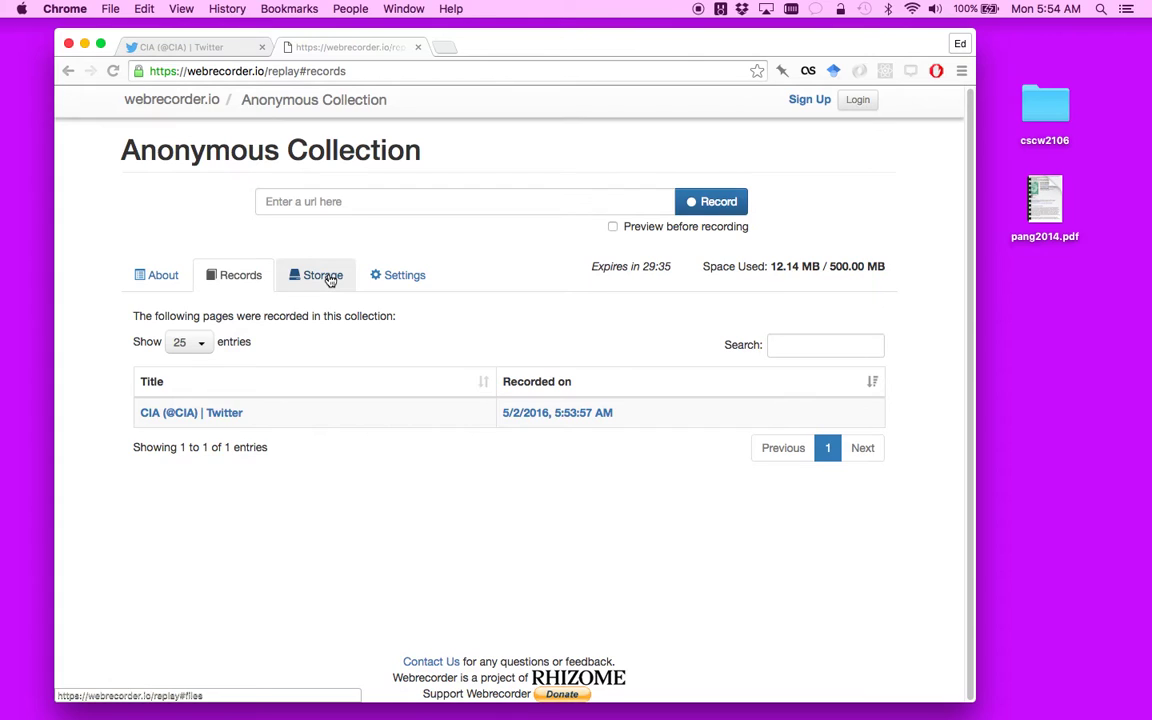
left_click(330, 281)
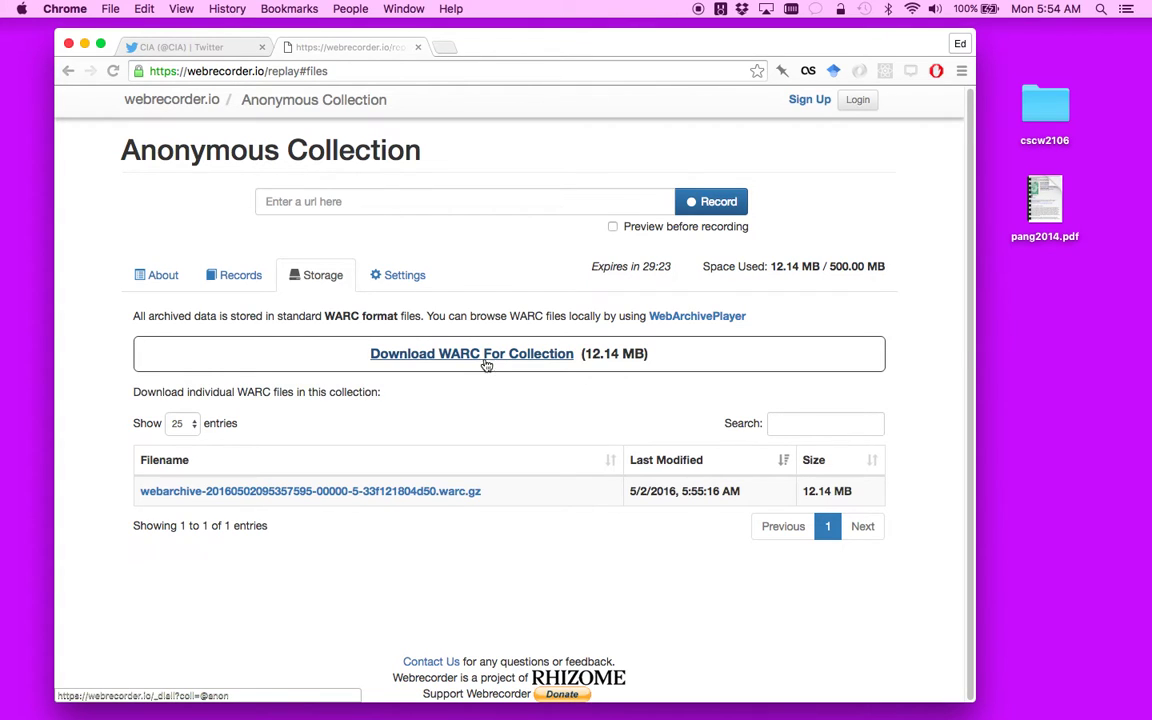
left_click(487, 362)
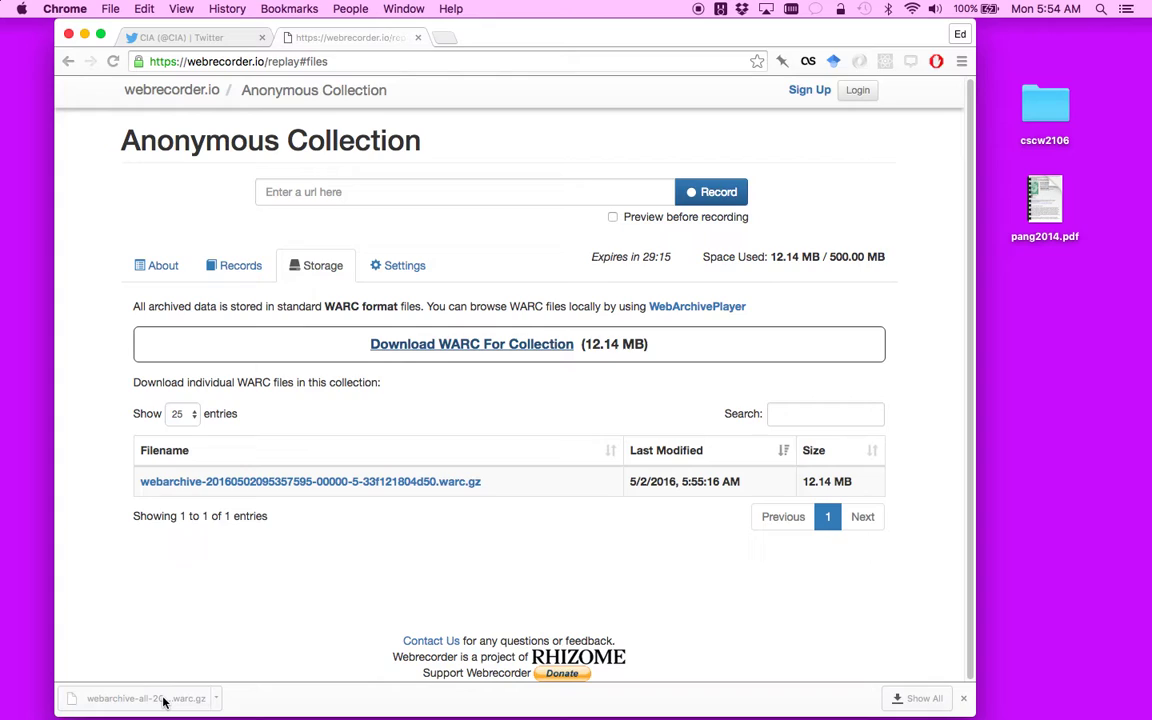
left_click_drag(152, 698, 1068, 350)
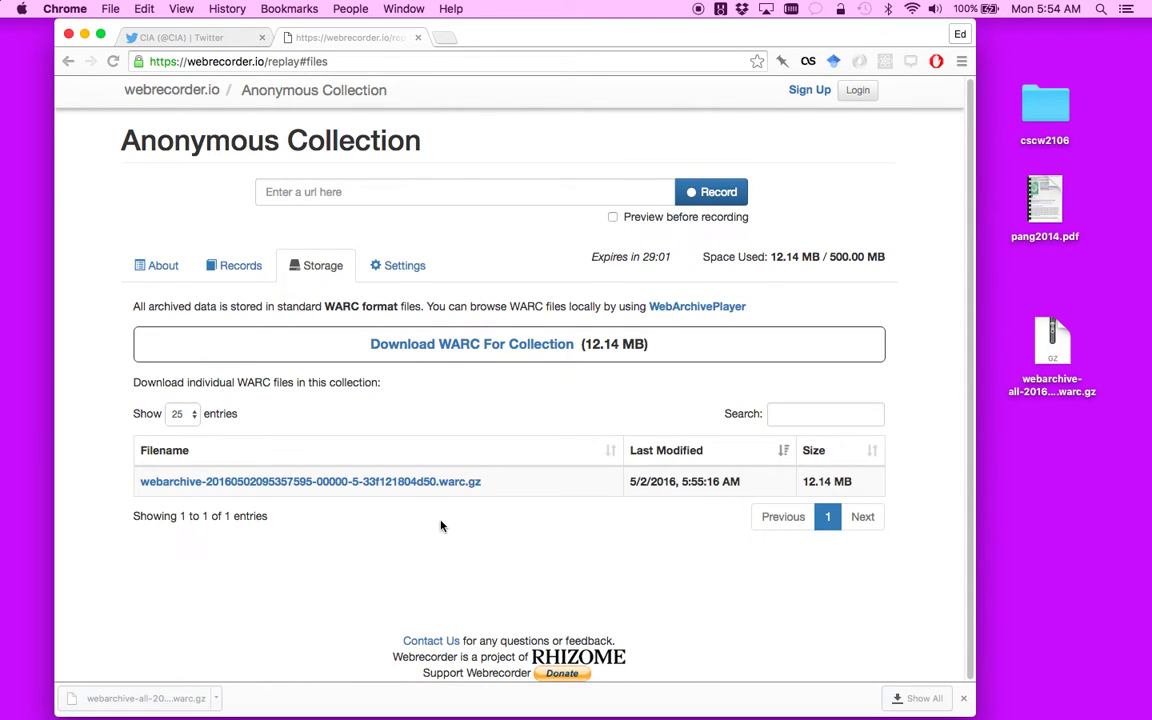
left_click(226, 265)
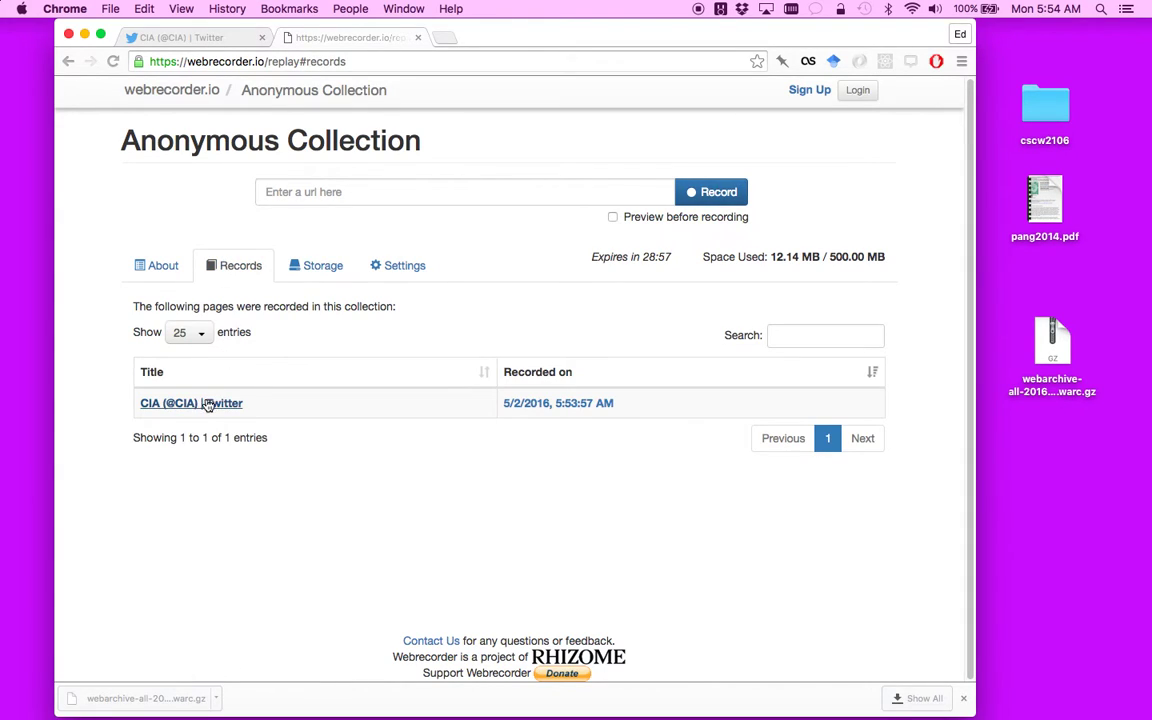
left_click(174, 406)
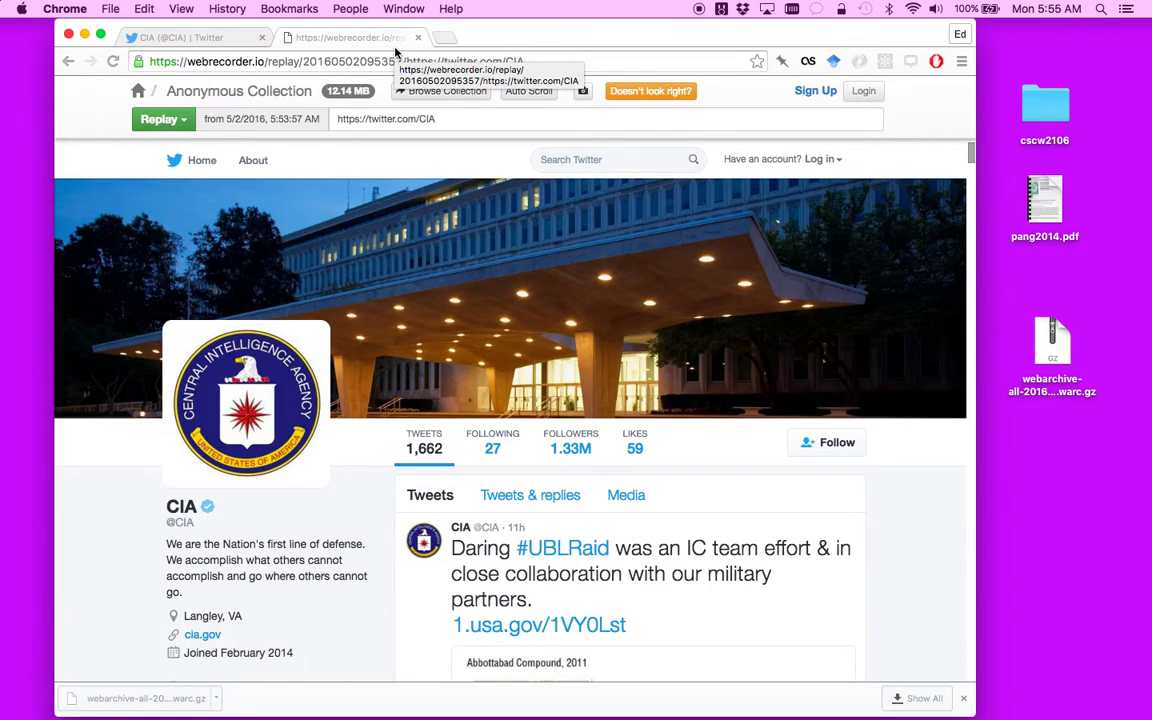
Launch webarchiveplayer from Launchpad so it prompts for a WARC or ARC file.
key("F4")
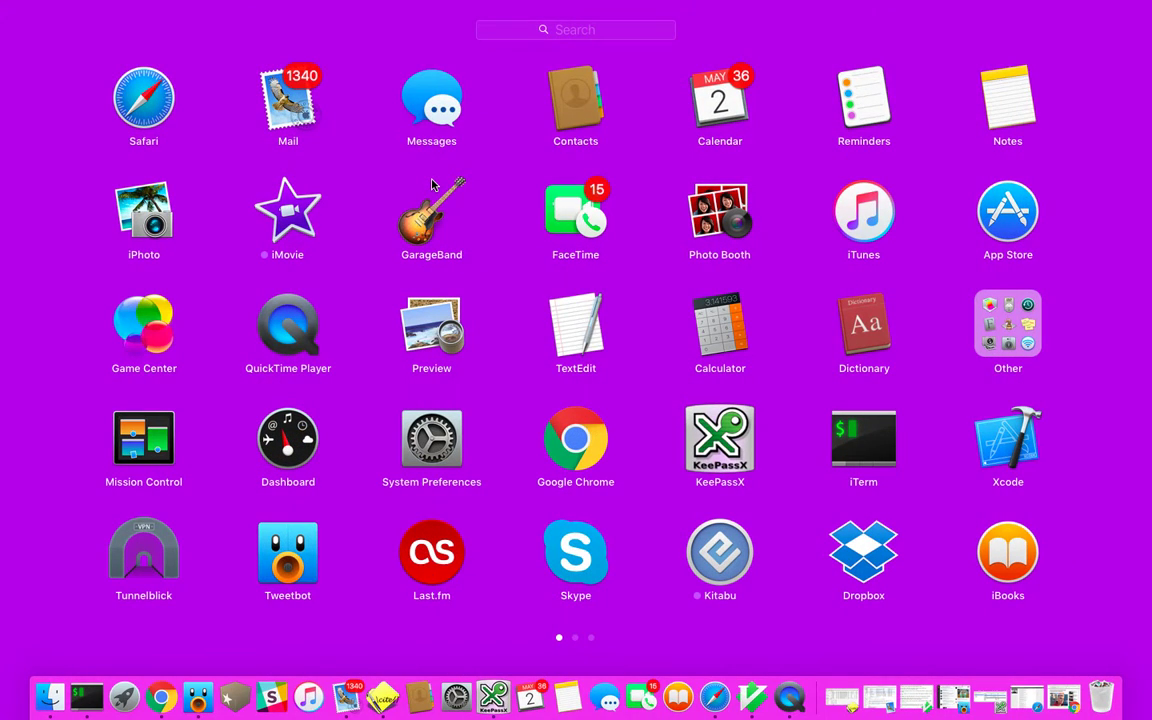
type("web")
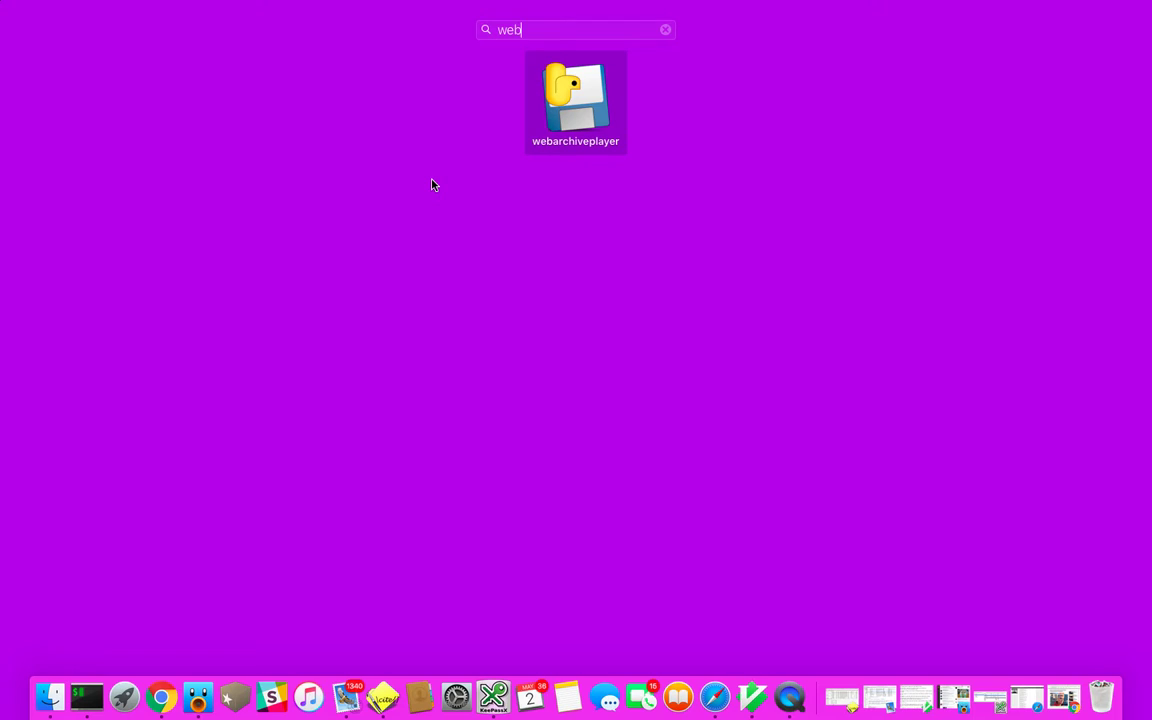
key("Return")
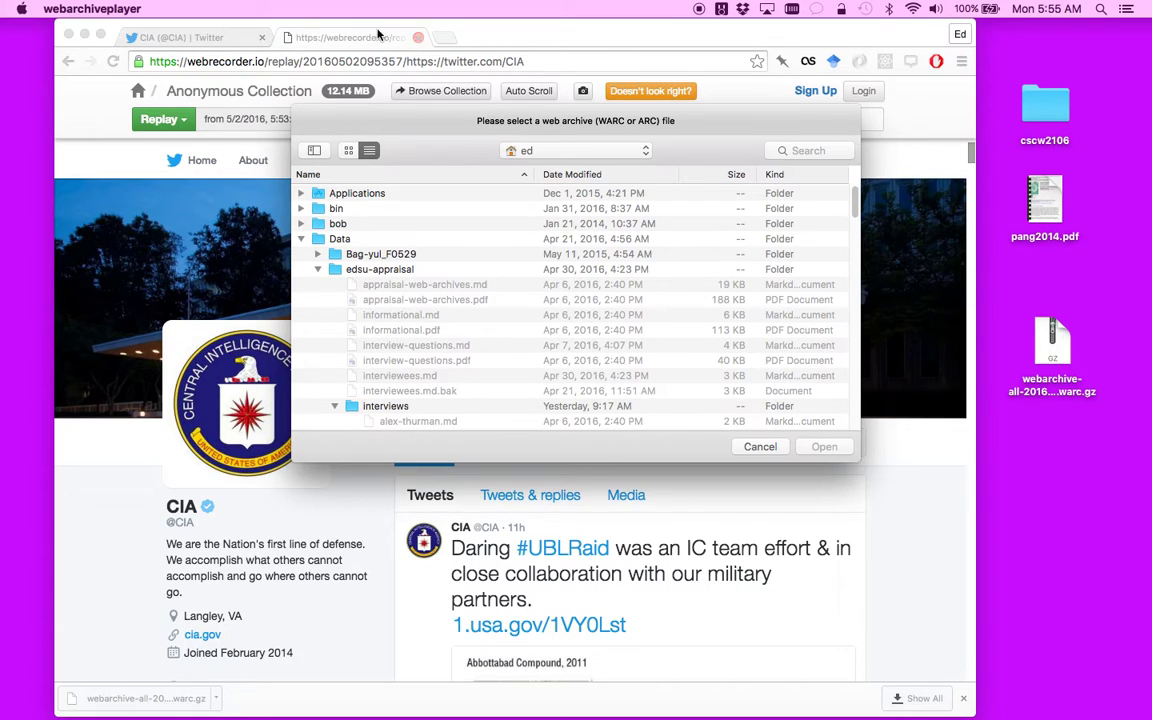
Close the browser and turn Wi-Fi off, leaving Web Archive Player's file prompt open.
left_click(418, 39)
left_click(418, 39)
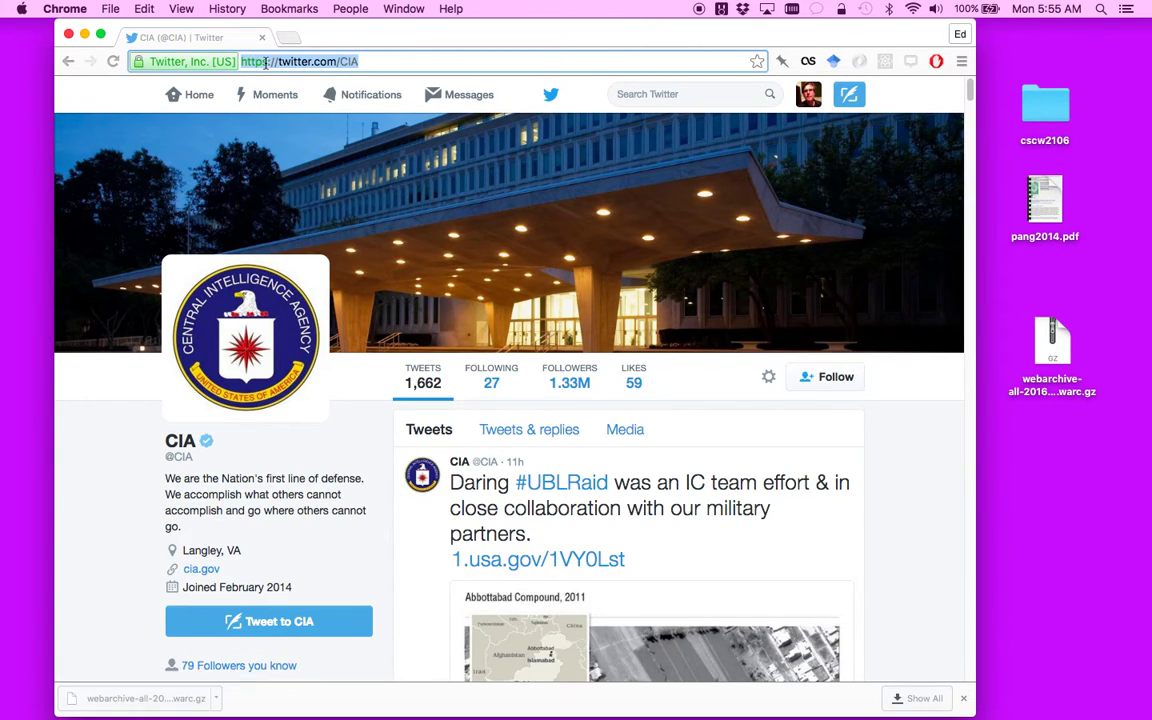
left_click(68, 34)
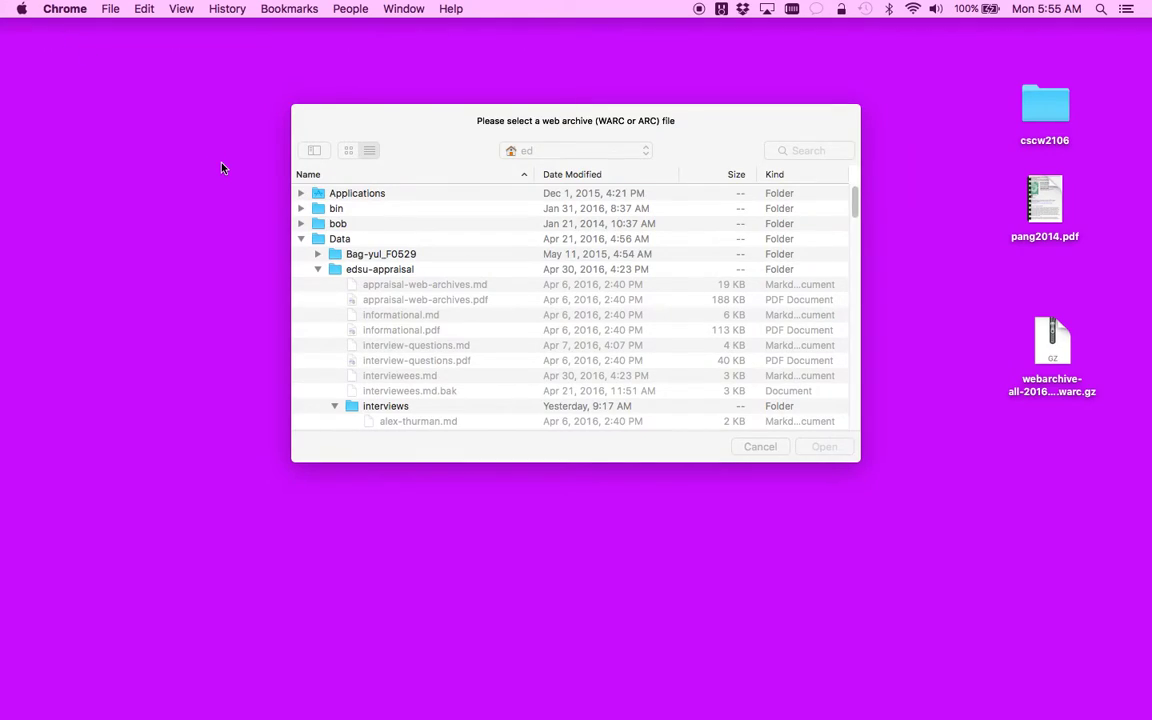
left_click_drag(532, 117, 522, 142)
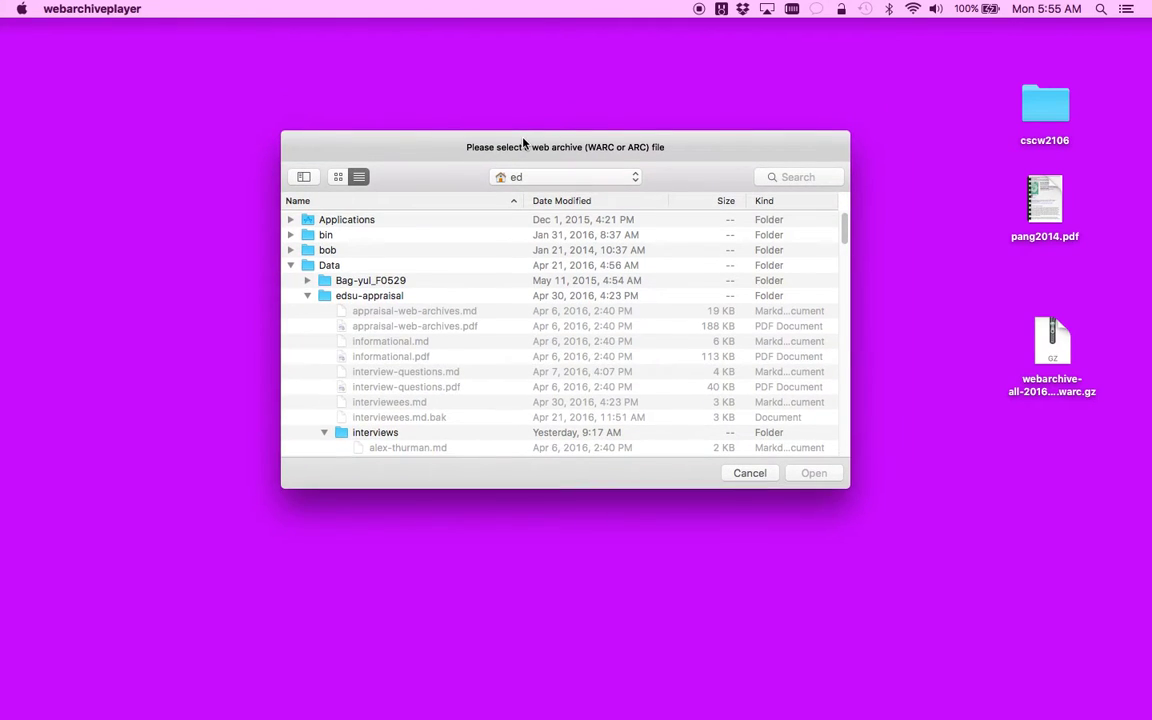
left_click(913, 10)
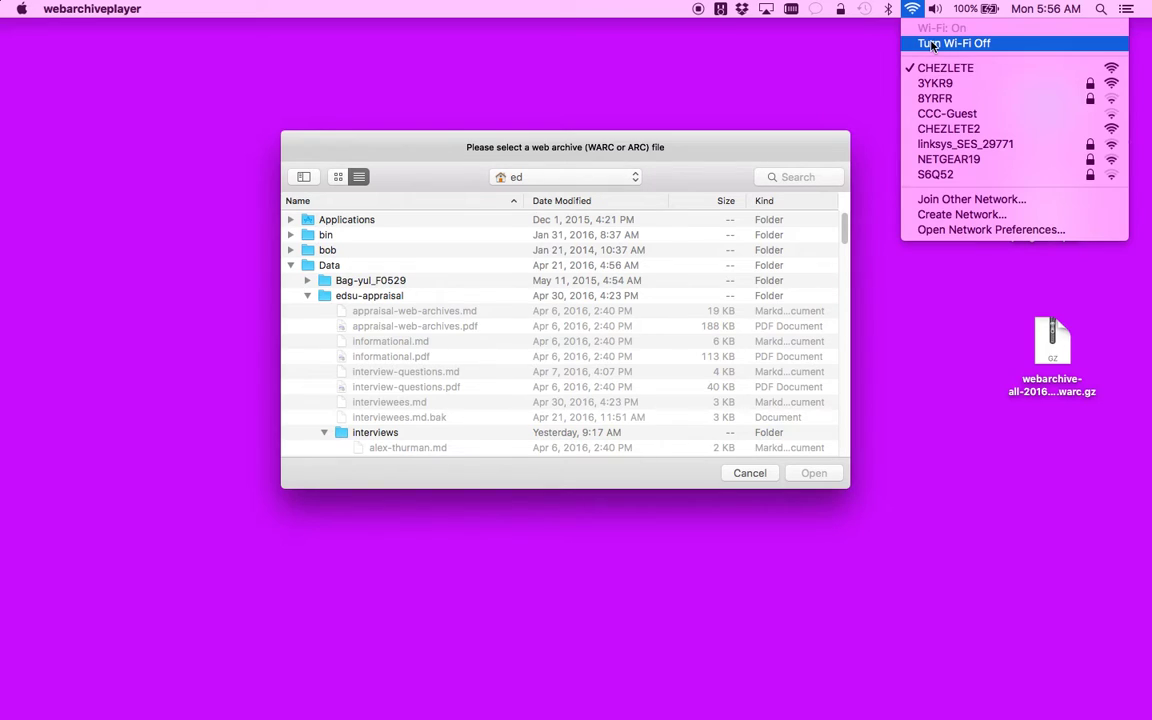
left_click(931, 43)
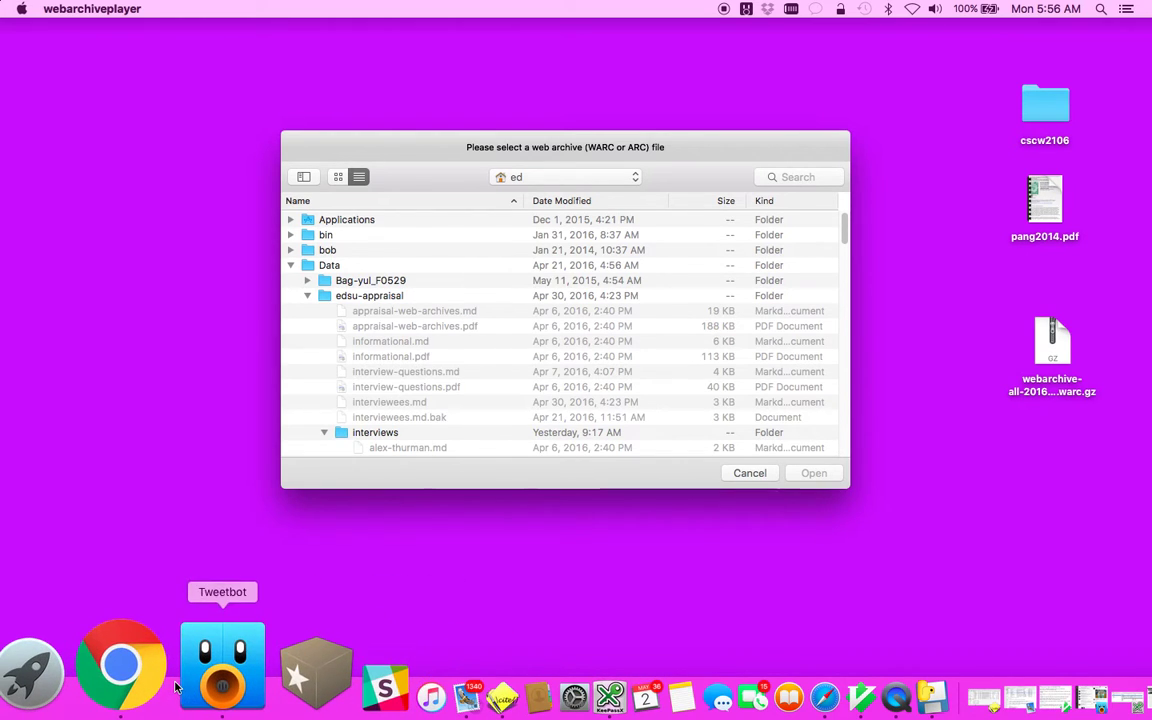
Bring up Chrome with a fresh empty window, minimizing the window full of tabs.
left_click(138, 664)
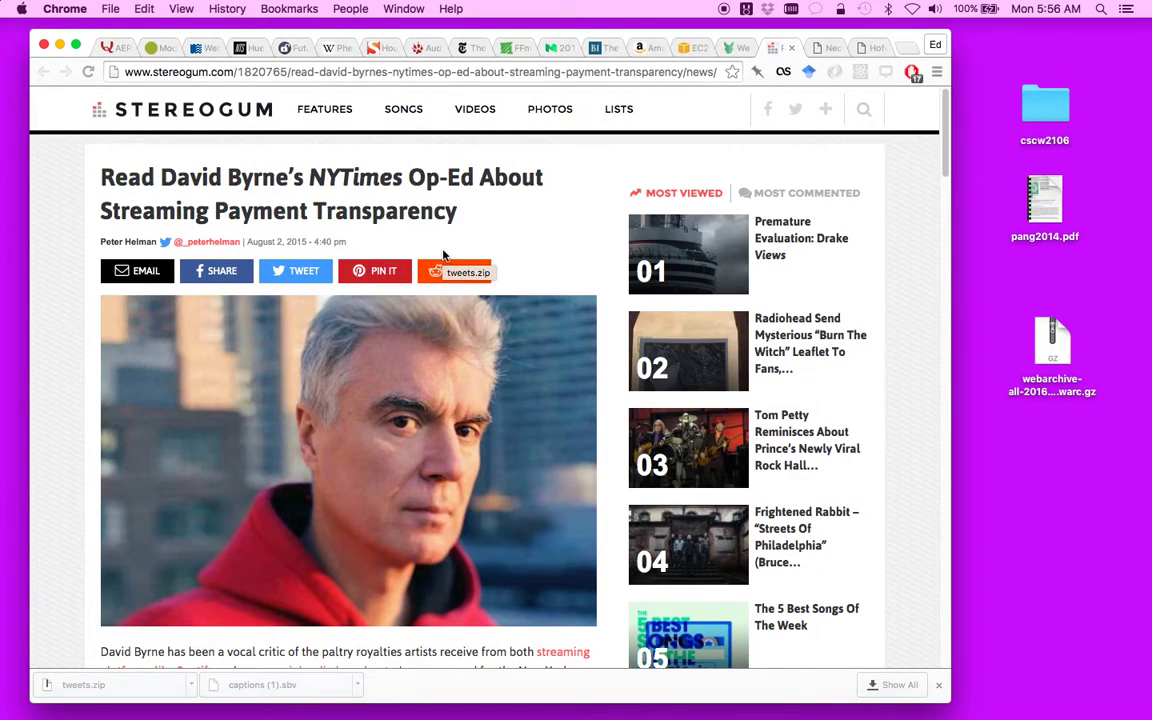
key("super+t")
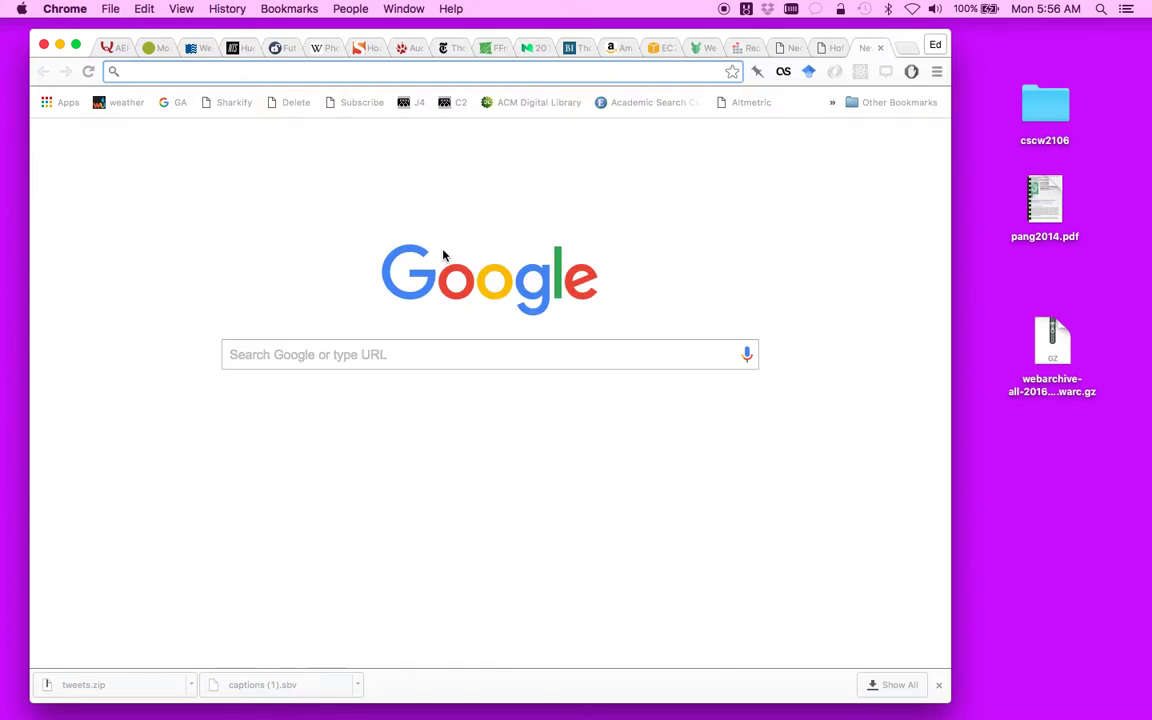
key("super+n")
key("super+w")
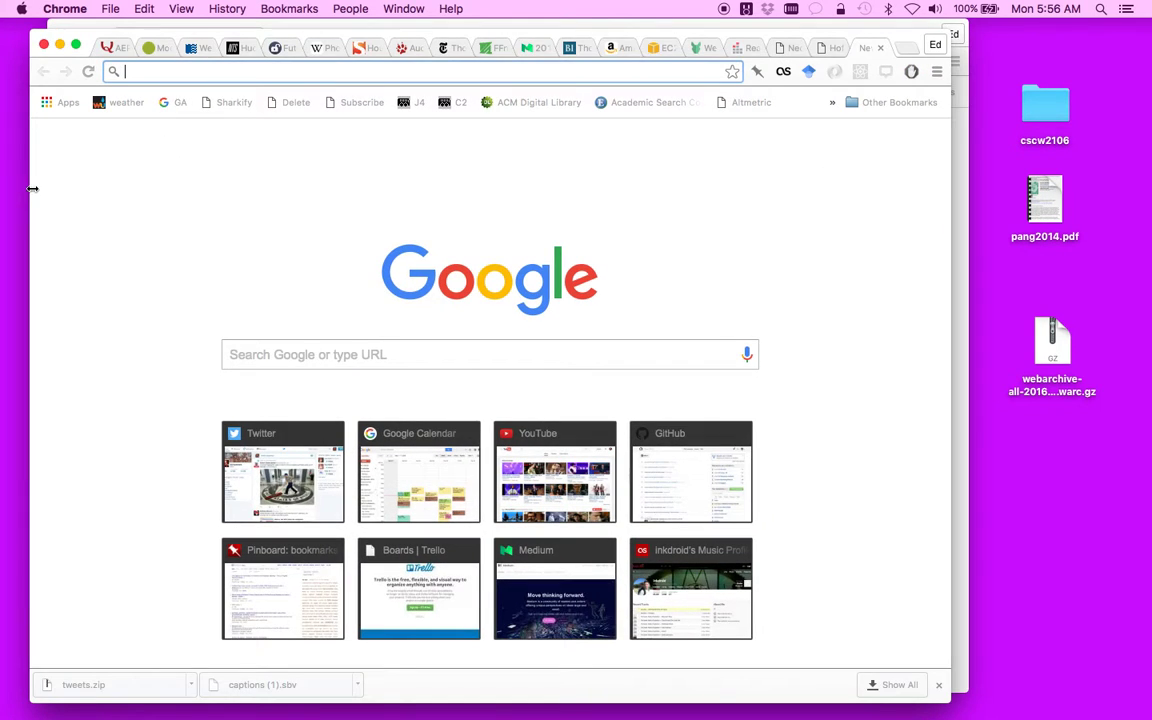
left_click(59, 44)
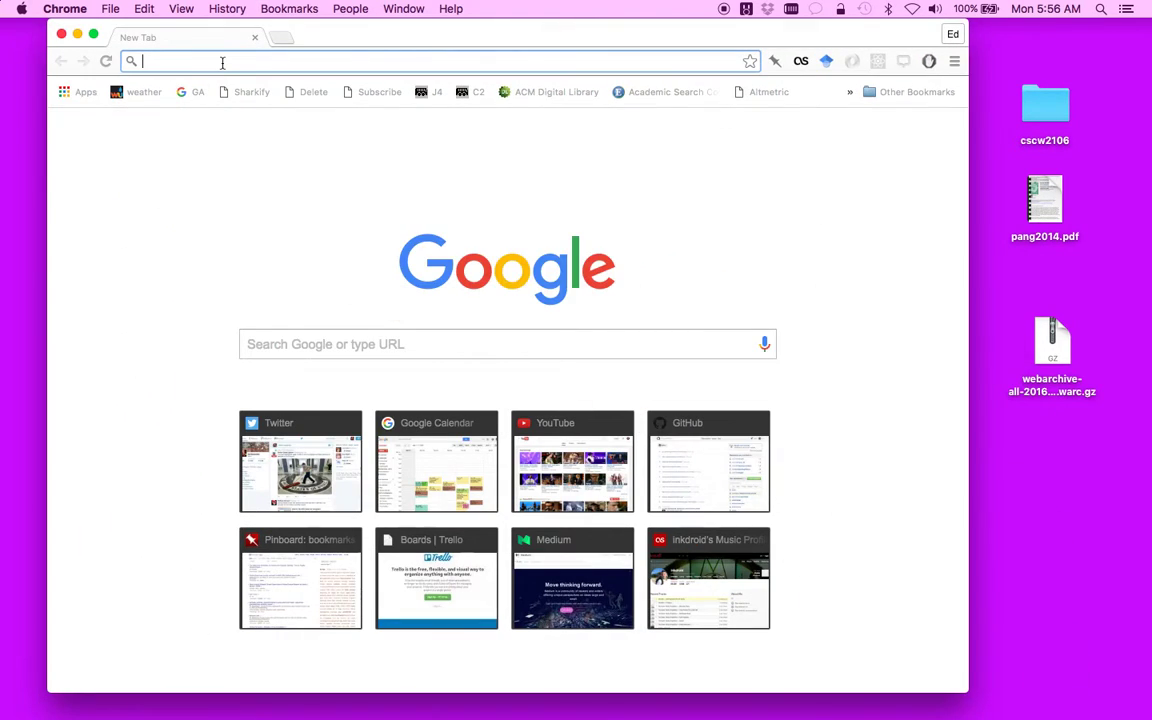
type("go")
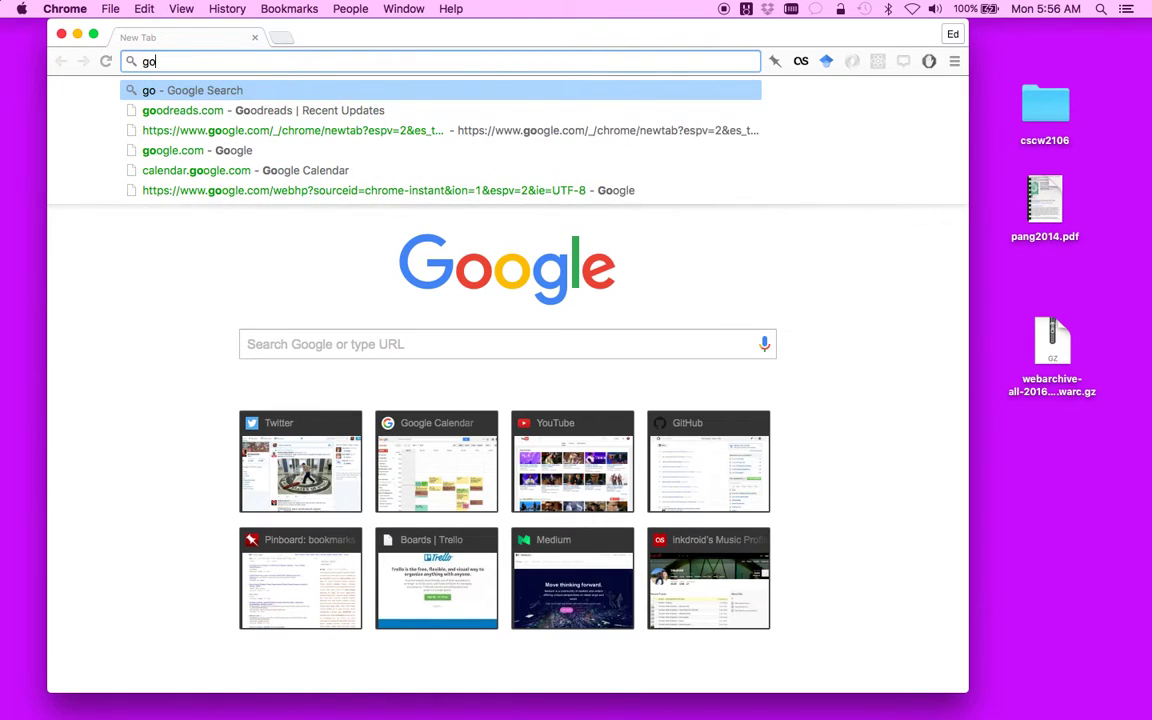
key("BackSpace")
key("BackSpace")
type("nytimes.")
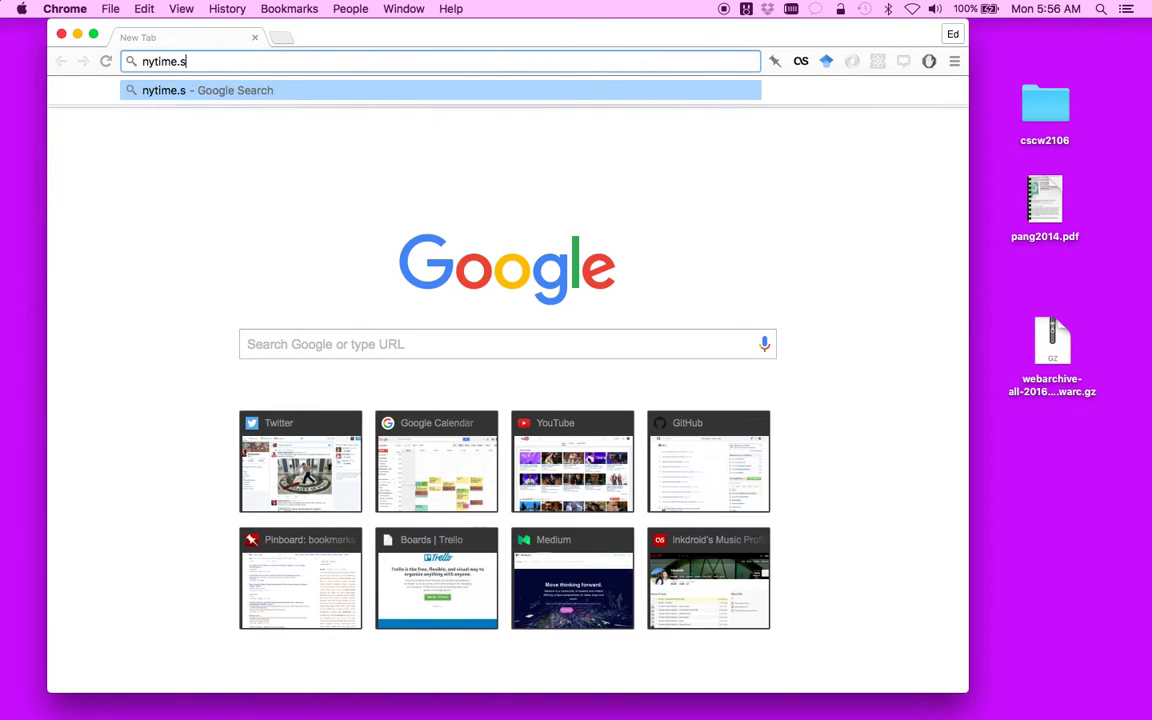
key("BackSpace")
type("s.com")
key("Return")
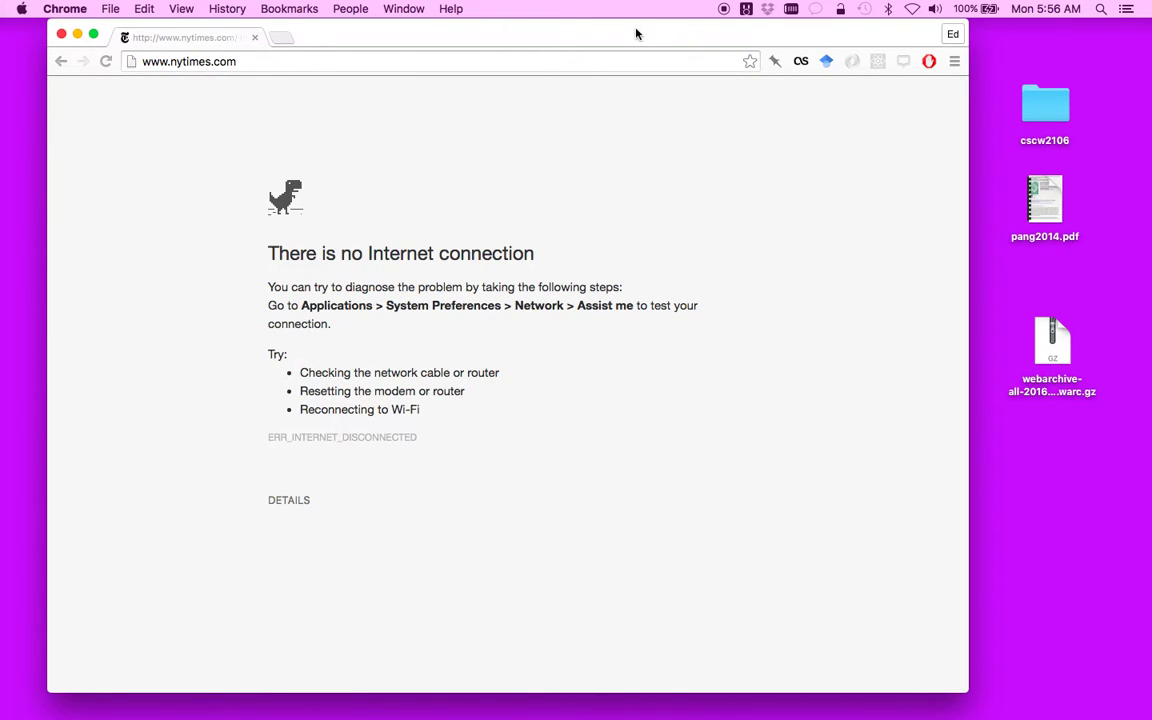
left_click_drag(636, 34, 635, 231)
Open webarchive-all-20160502095556.warc.gz from the Desktop in Web Archive Player.
left_click(623, 147)
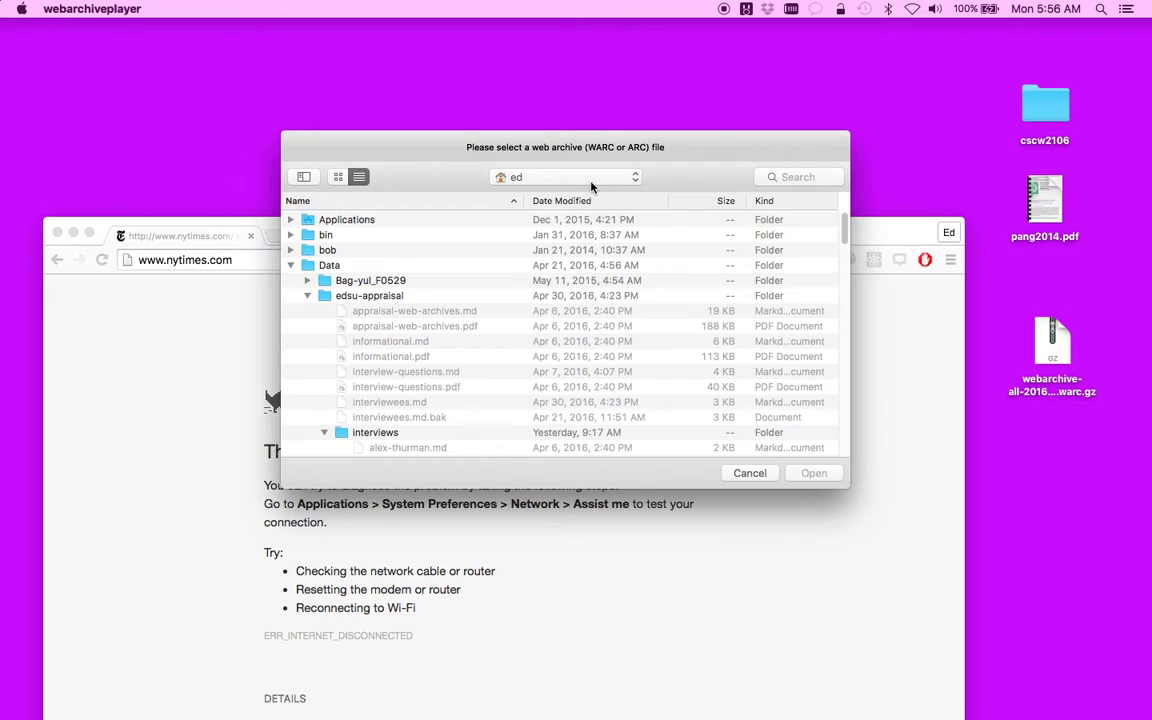
left_click(591, 182)
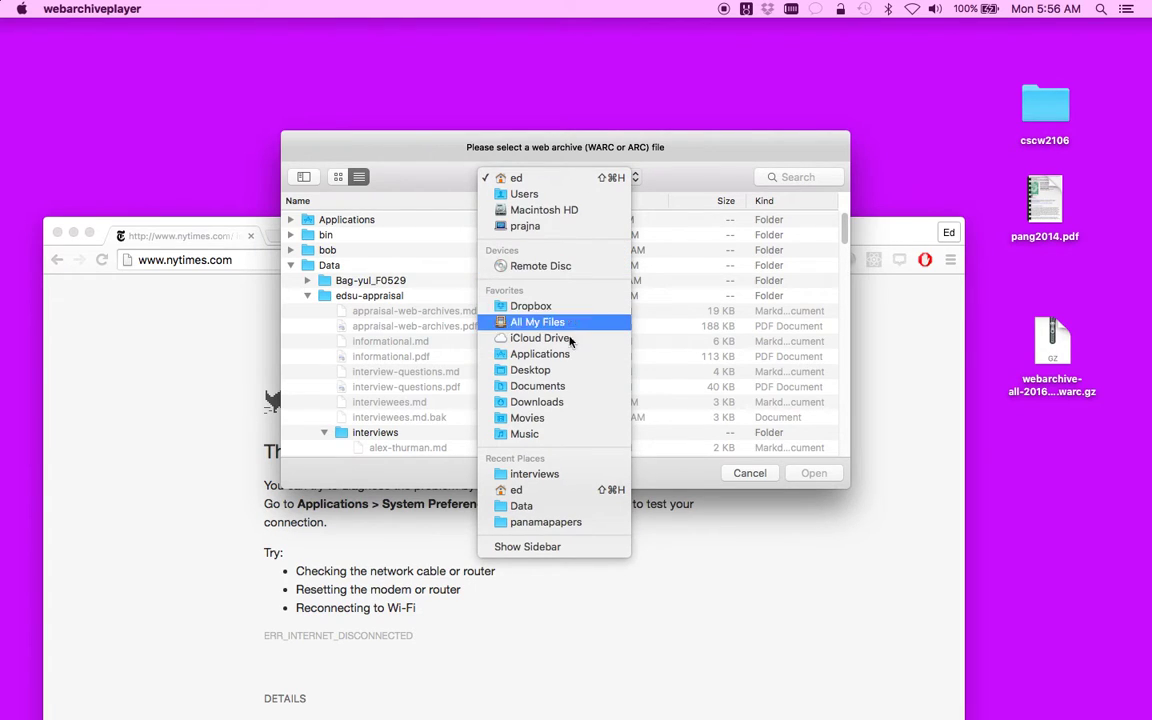
left_click(571, 369)
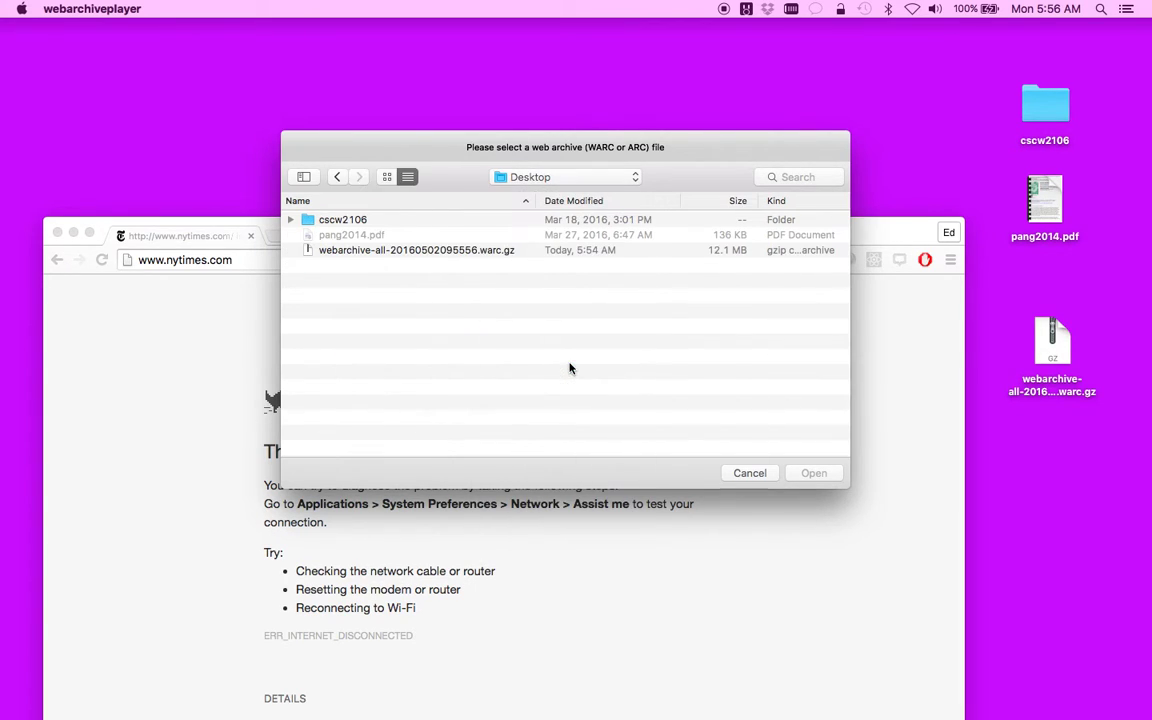
left_click(505, 251)
left_click(812, 474)
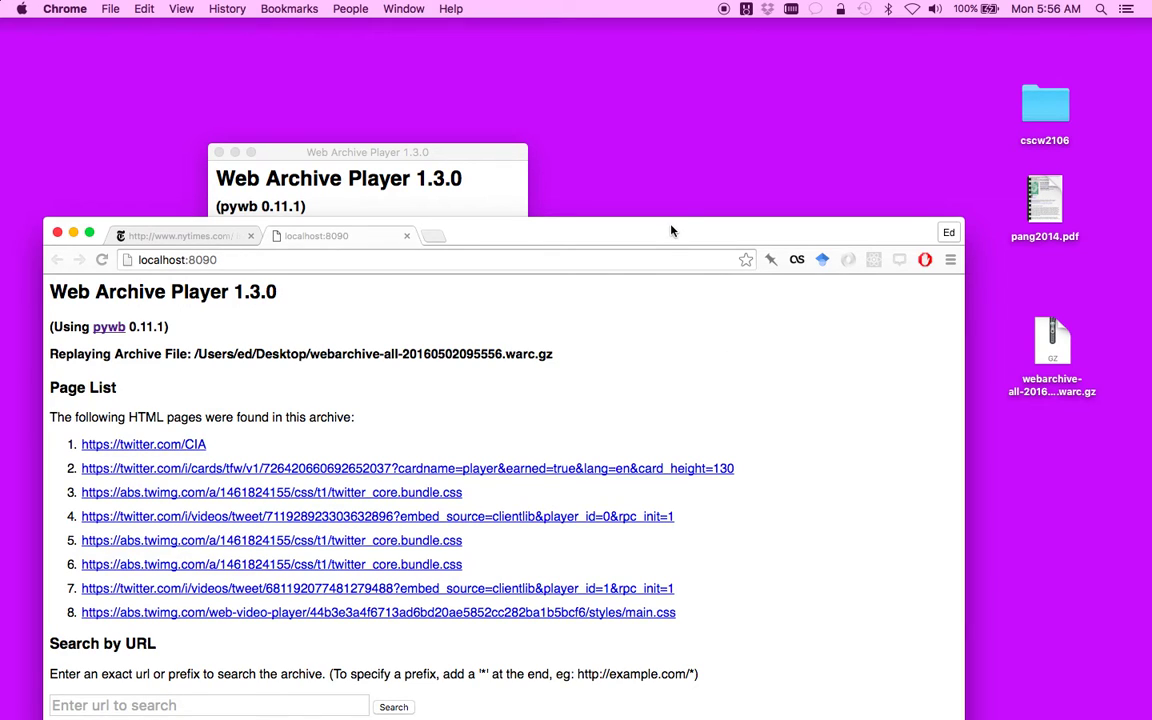
Place the player's server window top-left and Chrome's localhost:8090 page list at the top.
left_click_drag(669, 229, 921, 266)
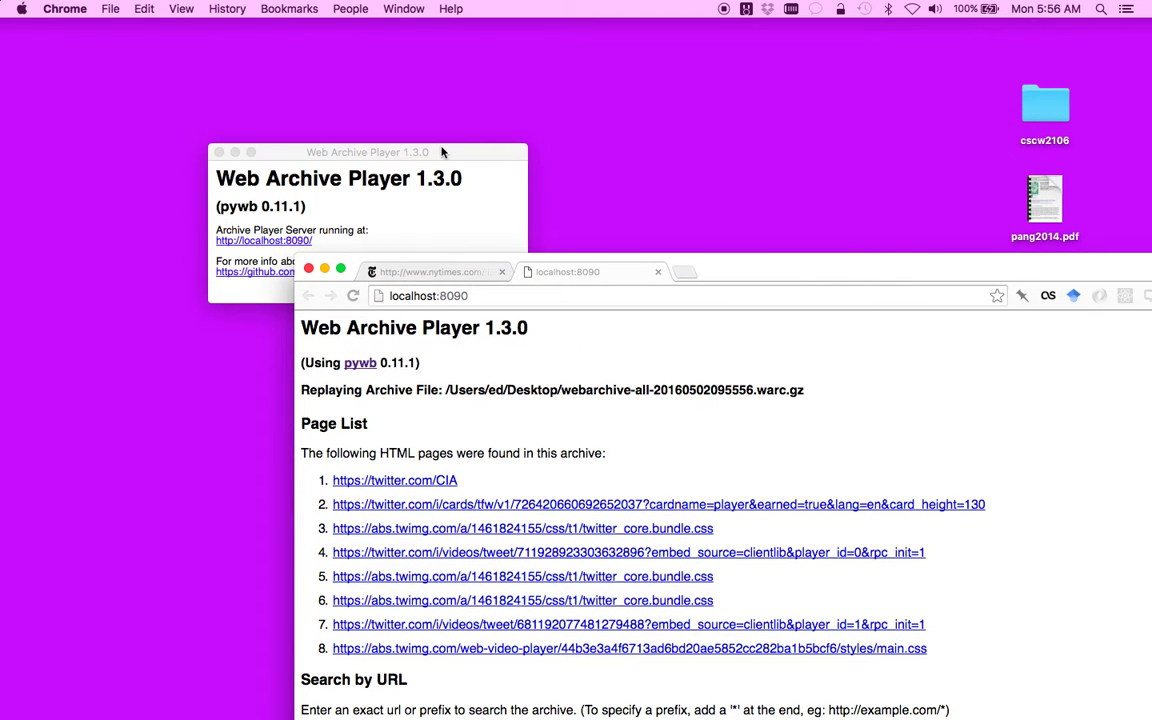
left_click_drag(442, 153, 262, 53)
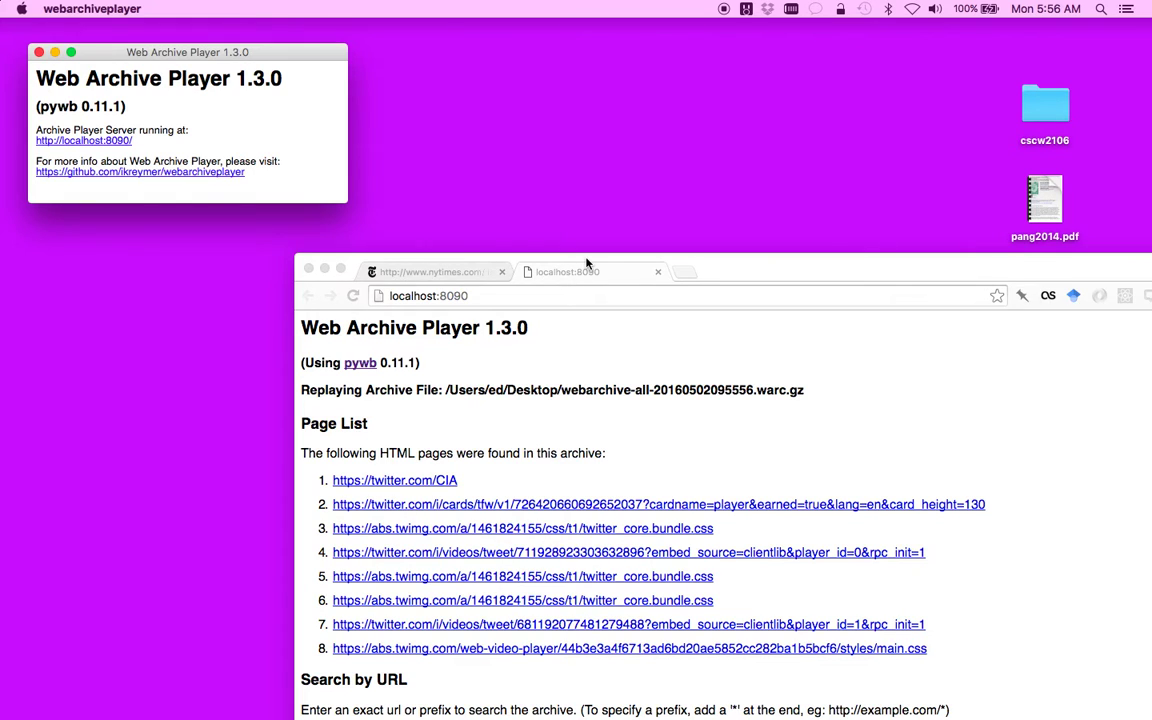
left_click_drag(586, 263, 451, 50)
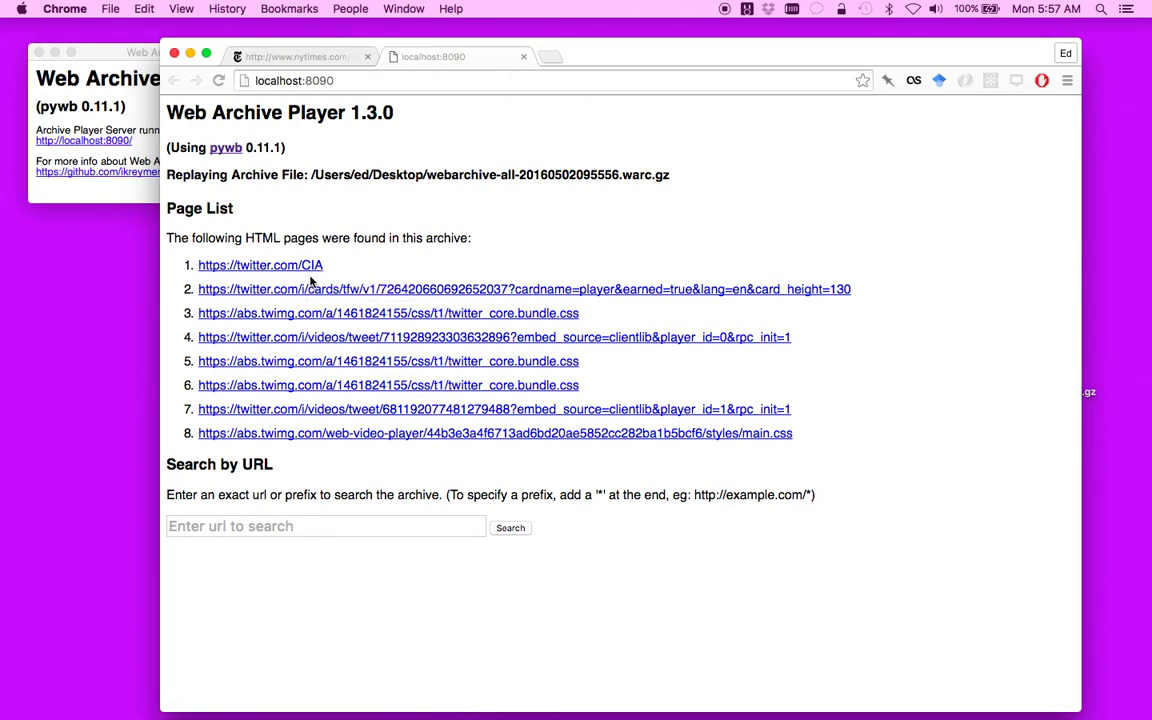
left_click(288, 266)
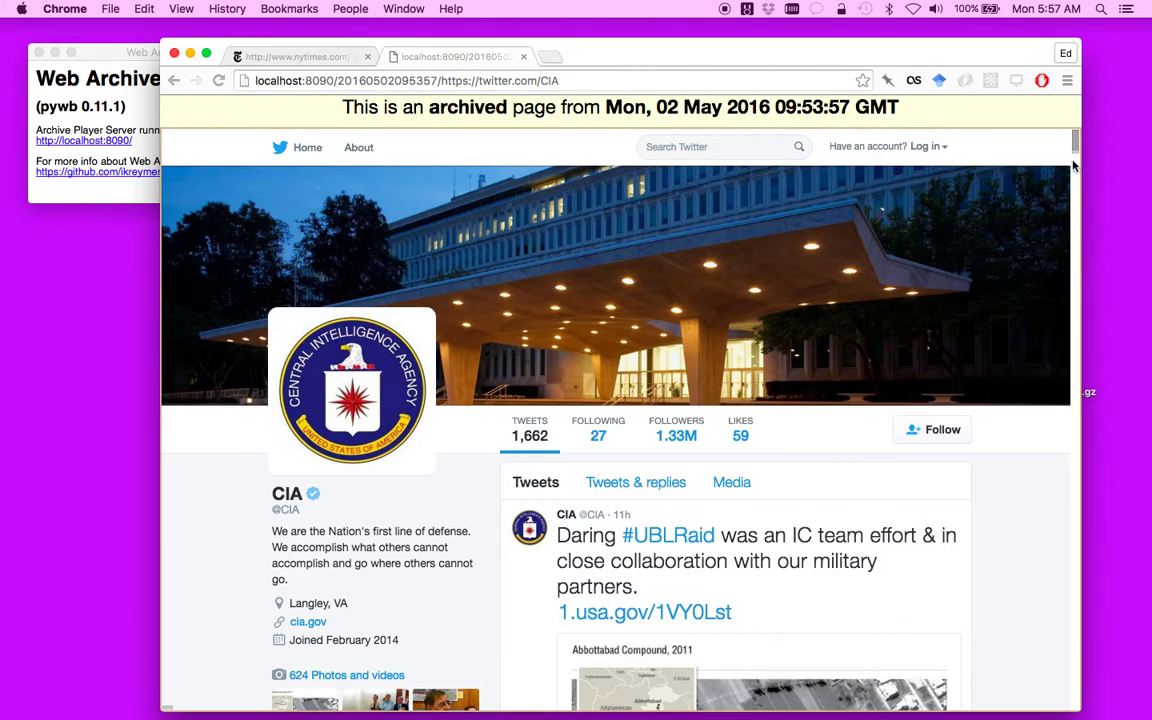
left_click_drag(1076, 150, 1078, 182)
left_click_drag(1078, 220, 1073, 713)
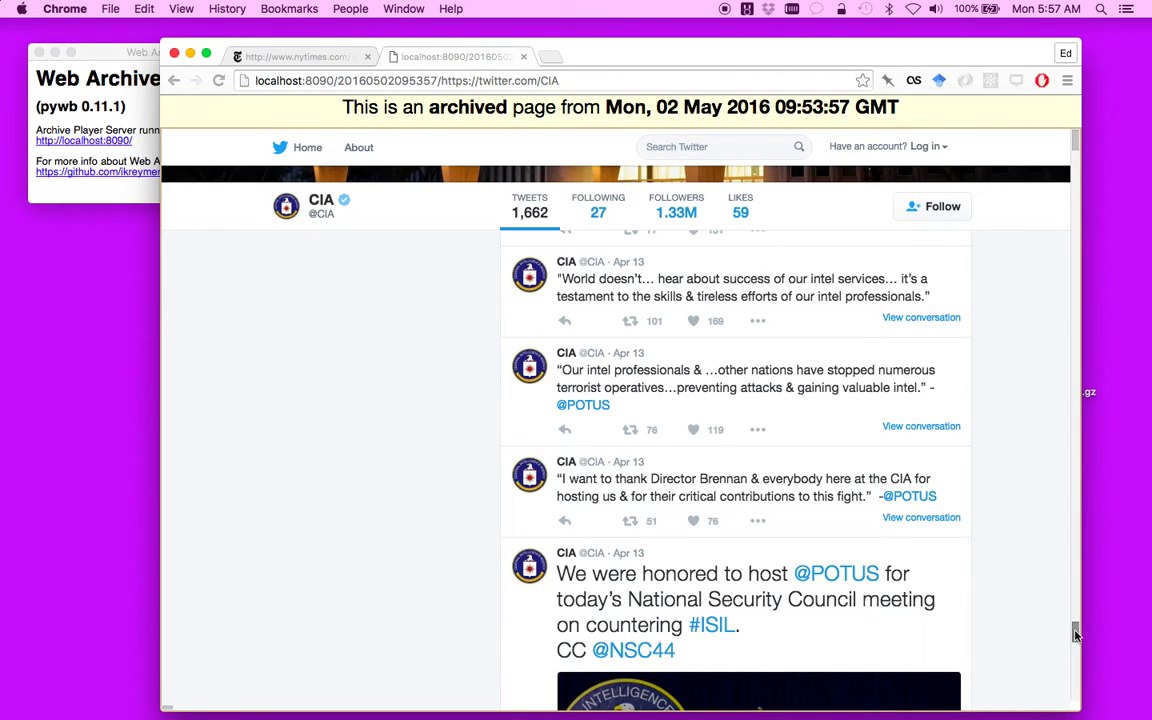
mouse_move(1076, 634)
left_mouse_down()
mouse_move(1076, 713)
mouse_move(1077, 620)
left_mouse_up()
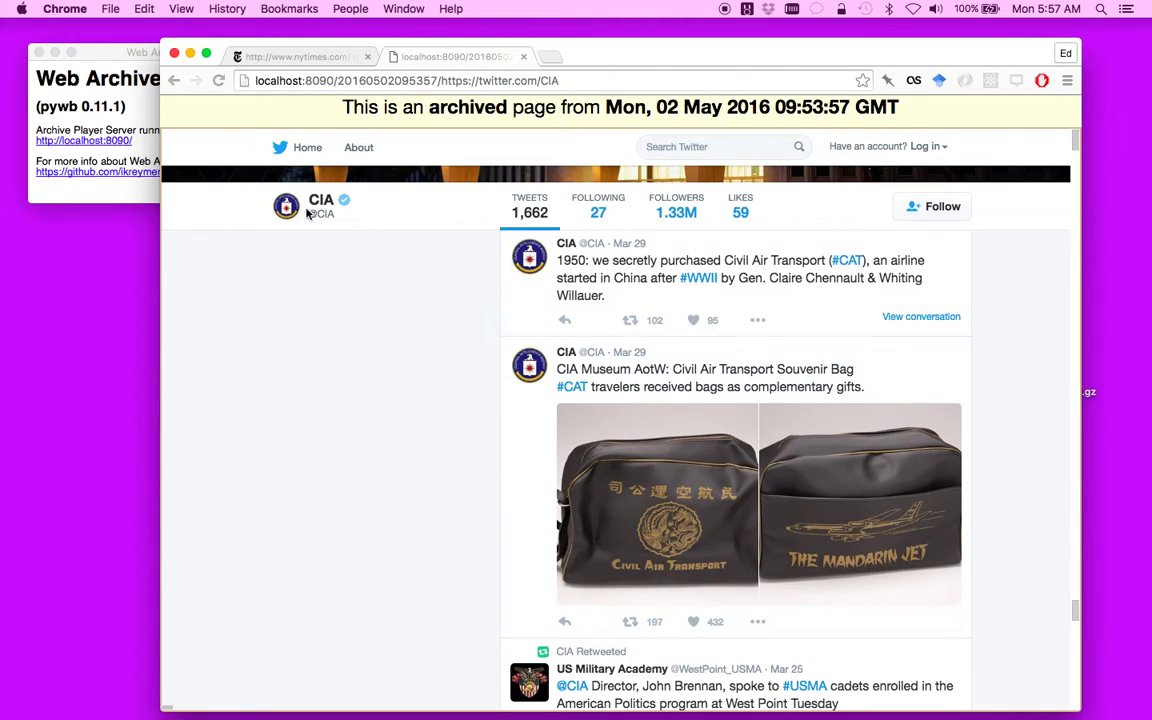
left_click_drag(272, 44, 295, 25)
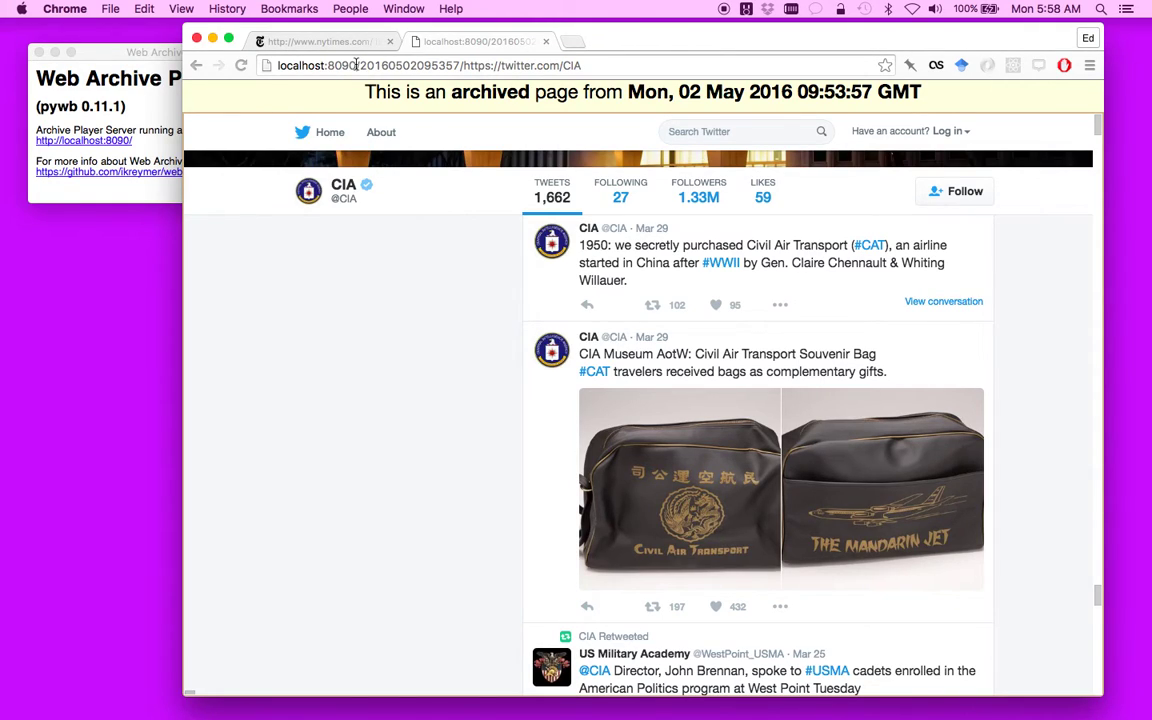
left_click_drag(356, 64, 260, 58)
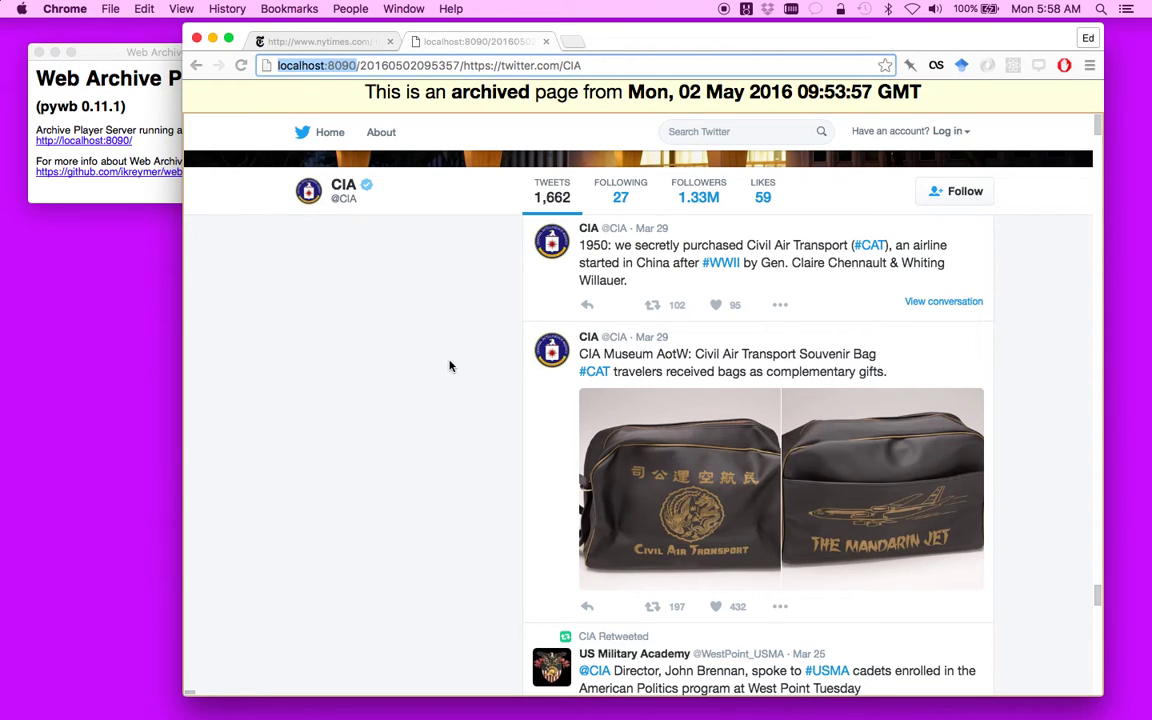
left_click(443, 490)
scroll(442, 489, "up", 15)
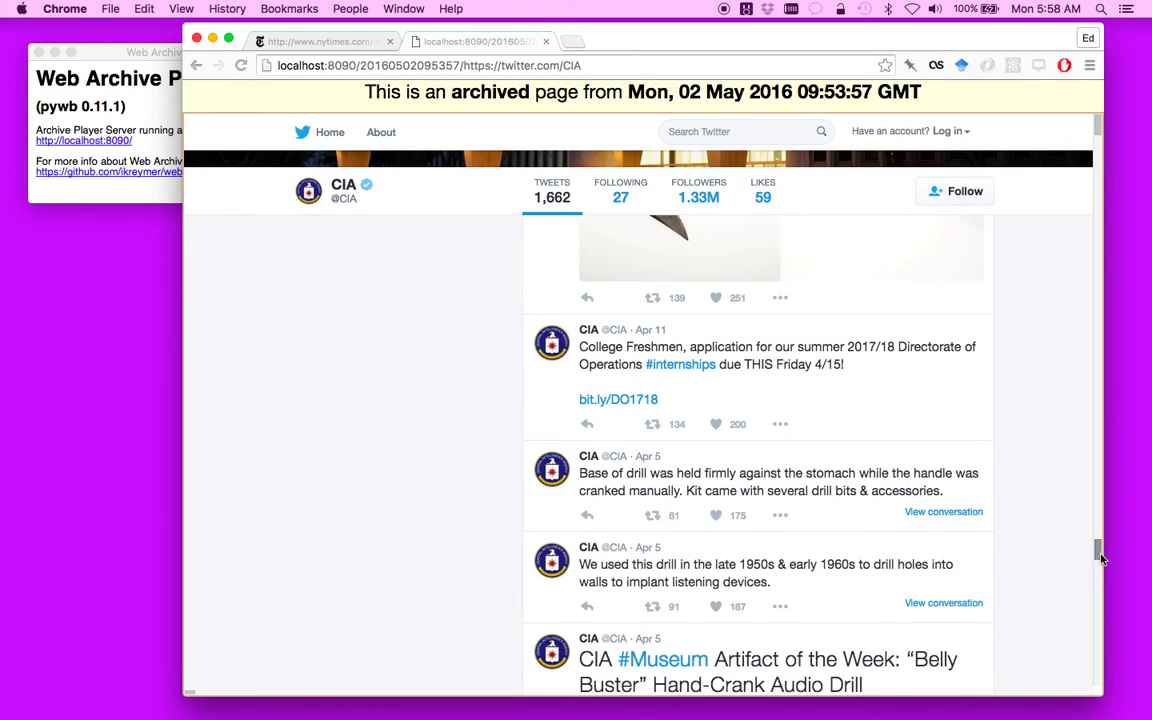
left_click_drag(1099, 556, 1099, 124)
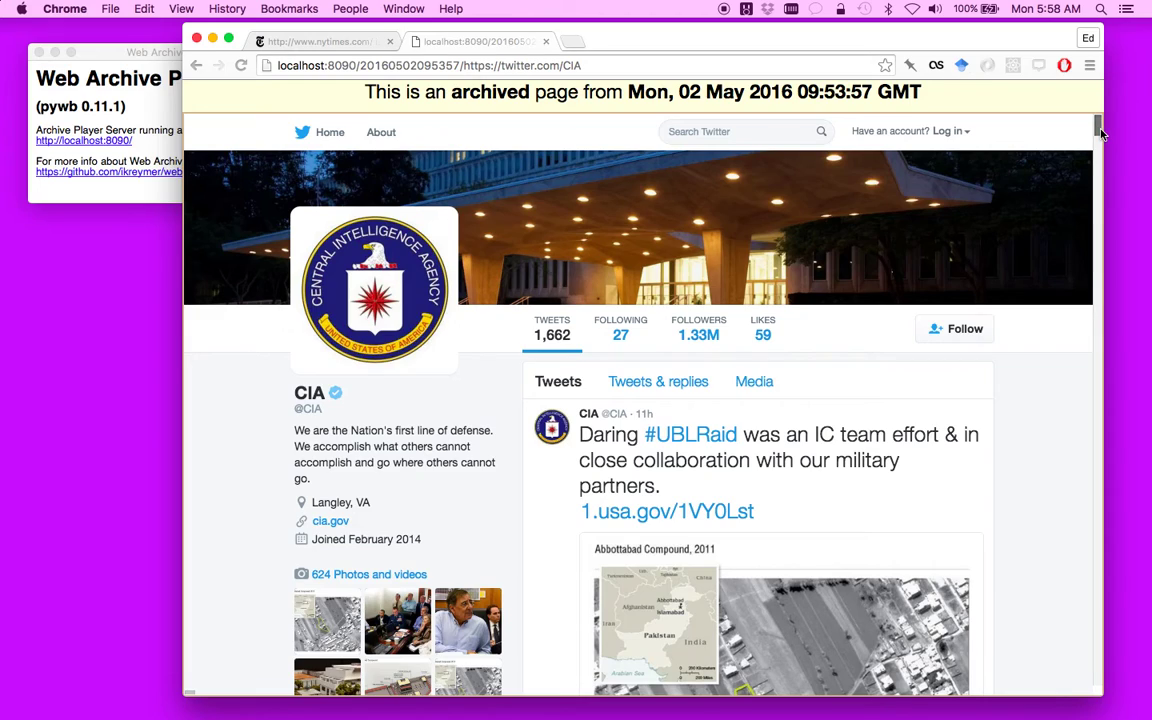